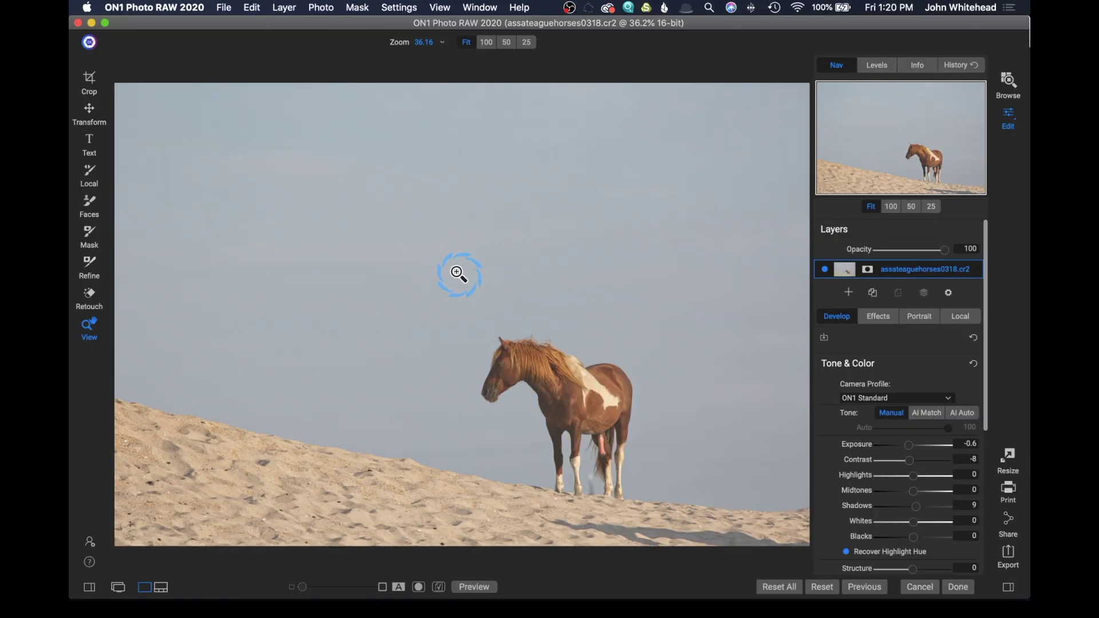
- Show the Effects settings for the horse-on-dune photo, which has no filters yet
{"action": "left_click", "coordinate": [885, 321]}
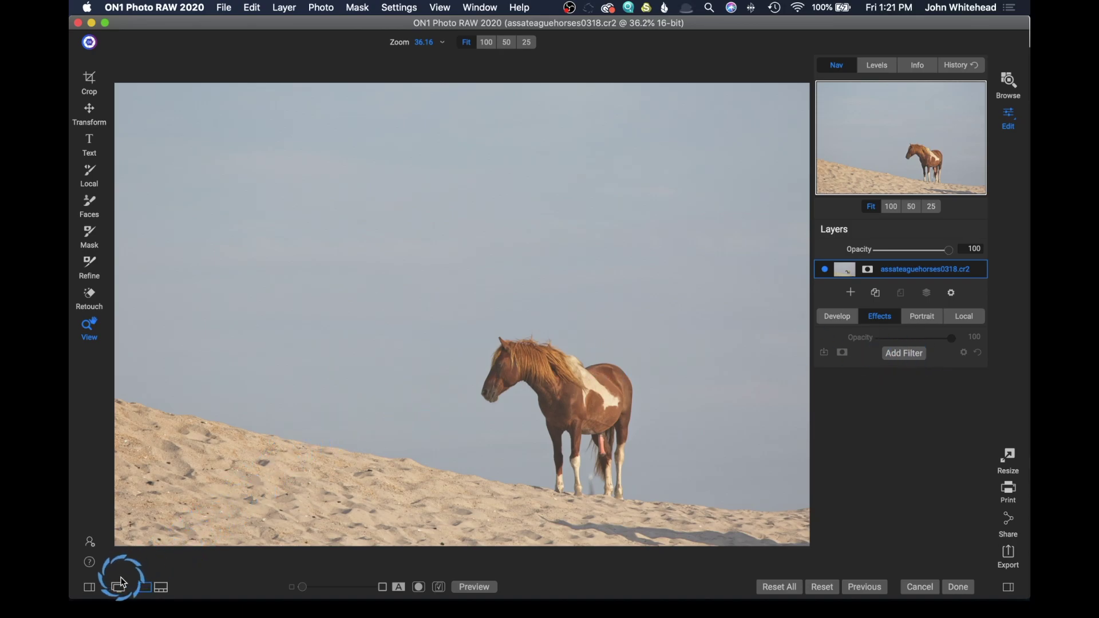
- Browse the filter categories, glance at Favorites, then open the Antique category's presets
{"action": "left_click", "coordinate": [89, 588]}
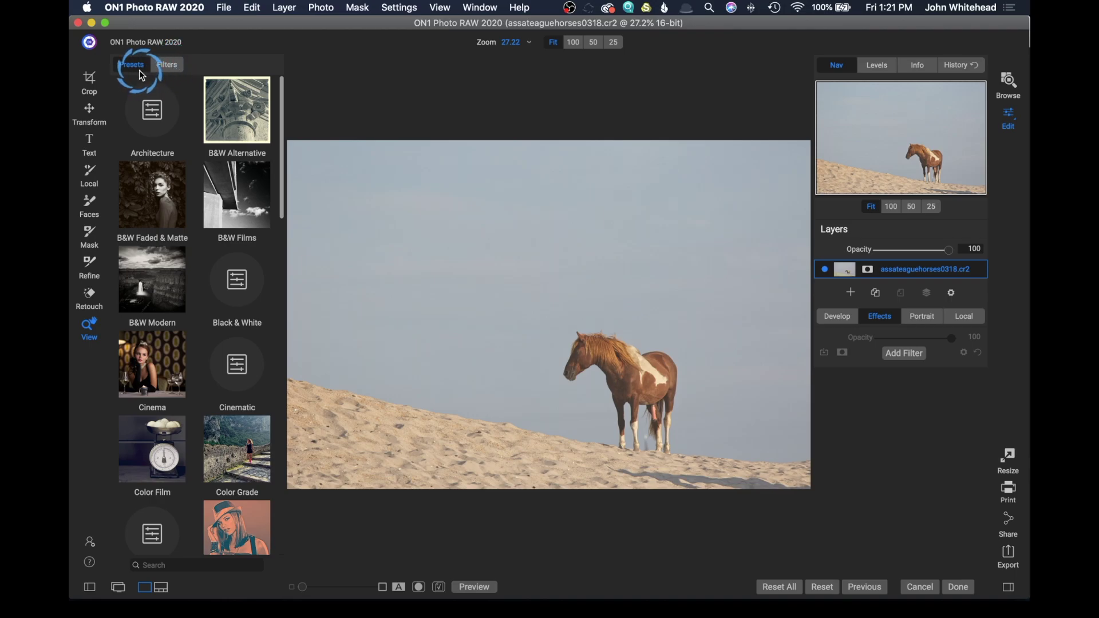
{"action": "left_click", "coordinate": [170, 64]}
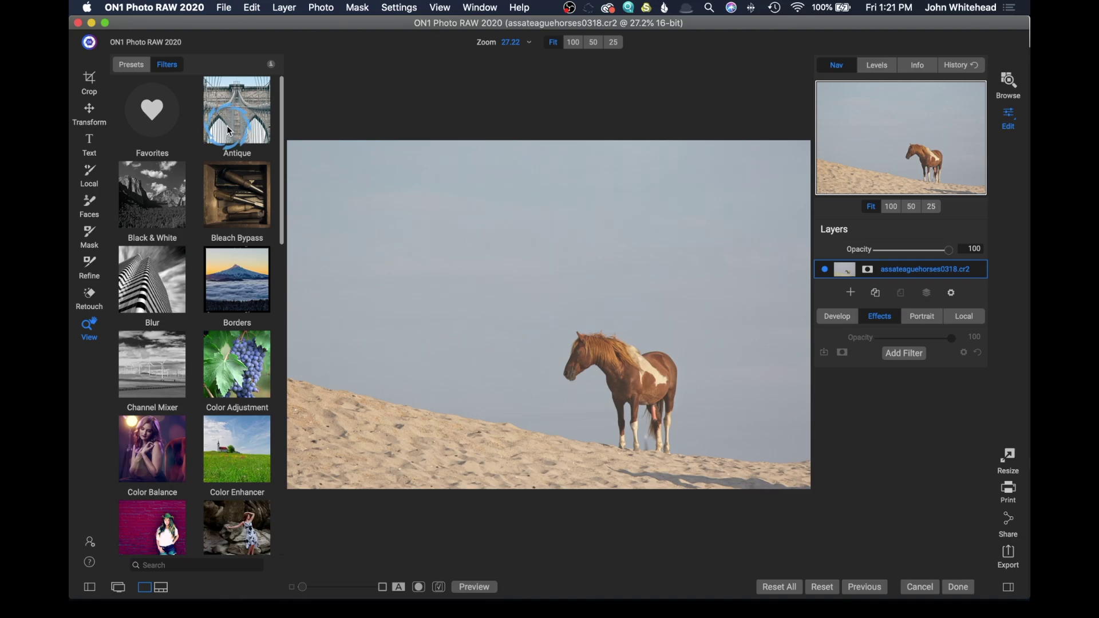
{"action": "left_click", "coordinate": [151, 117]}
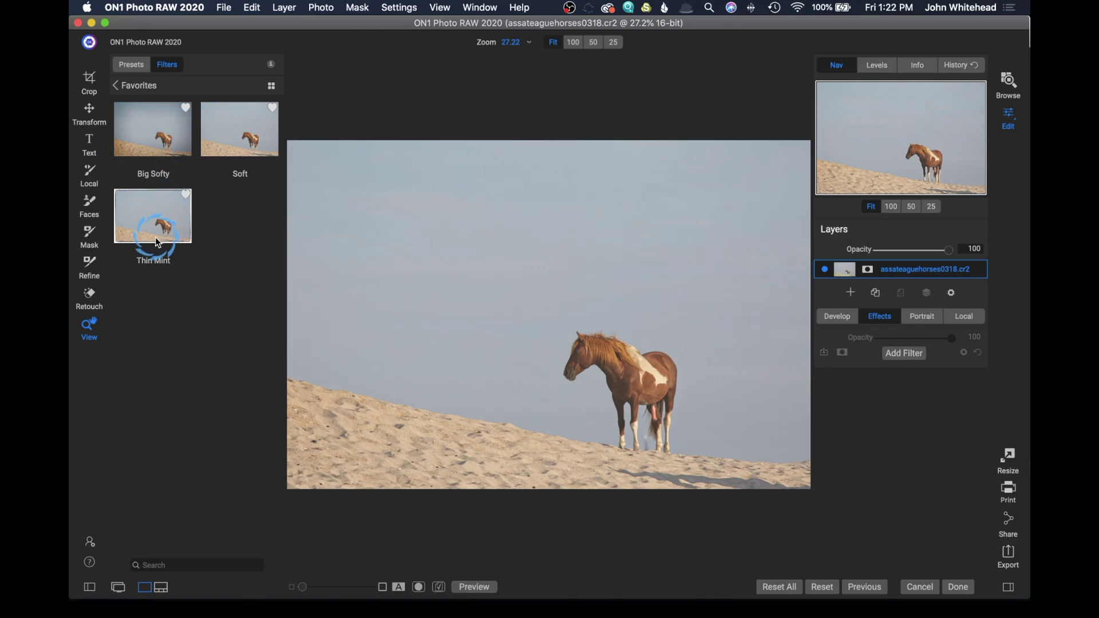
{"action": "left_click", "coordinate": [118, 87]}
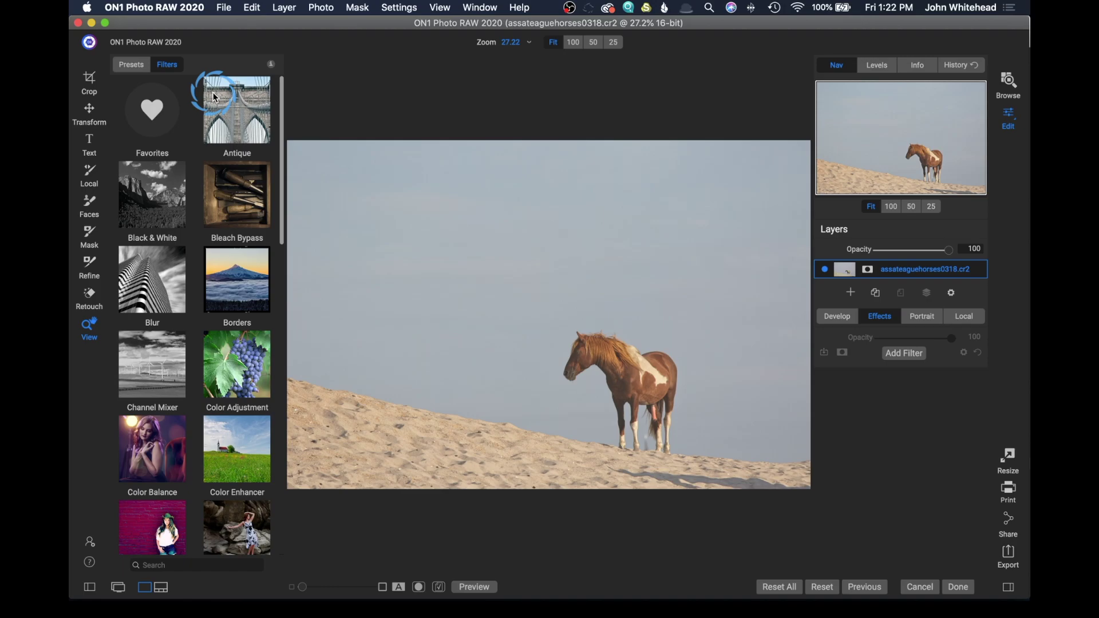
{"action": "left_click", "coordinate": [226, 104]}
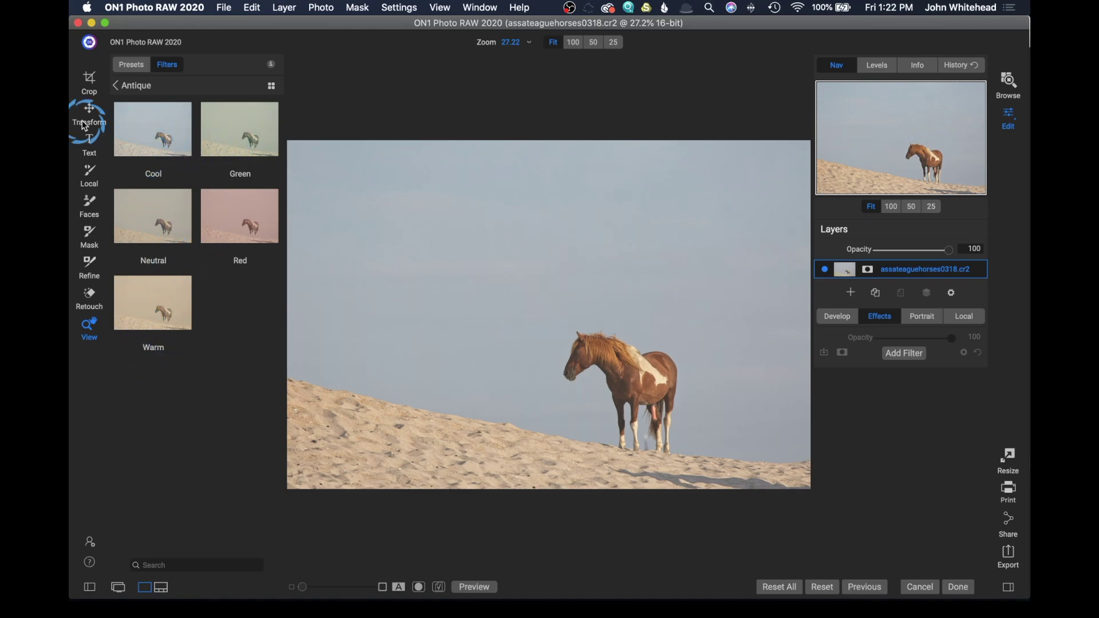
- Apply the Antique Green preset, compare at lower opacity, then return effects opacity to 100
{"action": "left_click", "coordinate": [235, 126]}
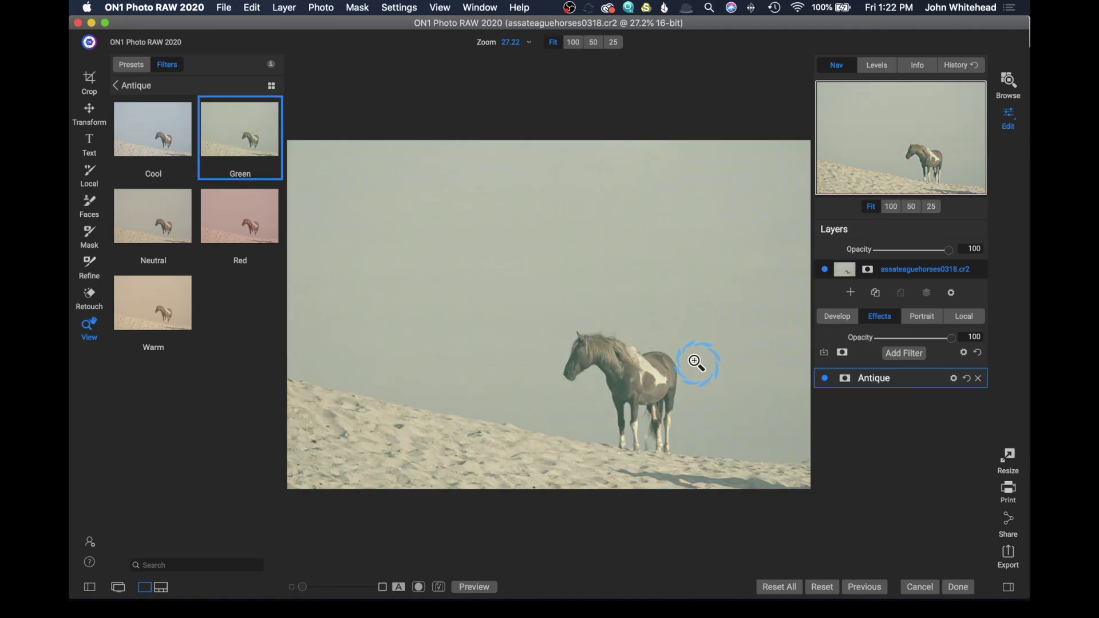
{"action": "mouse_move", "coordinate": [875, 385]}
{"action": "left_click_drag", "start_coordinate": [945, 344], "coordinate": [918, 346]}
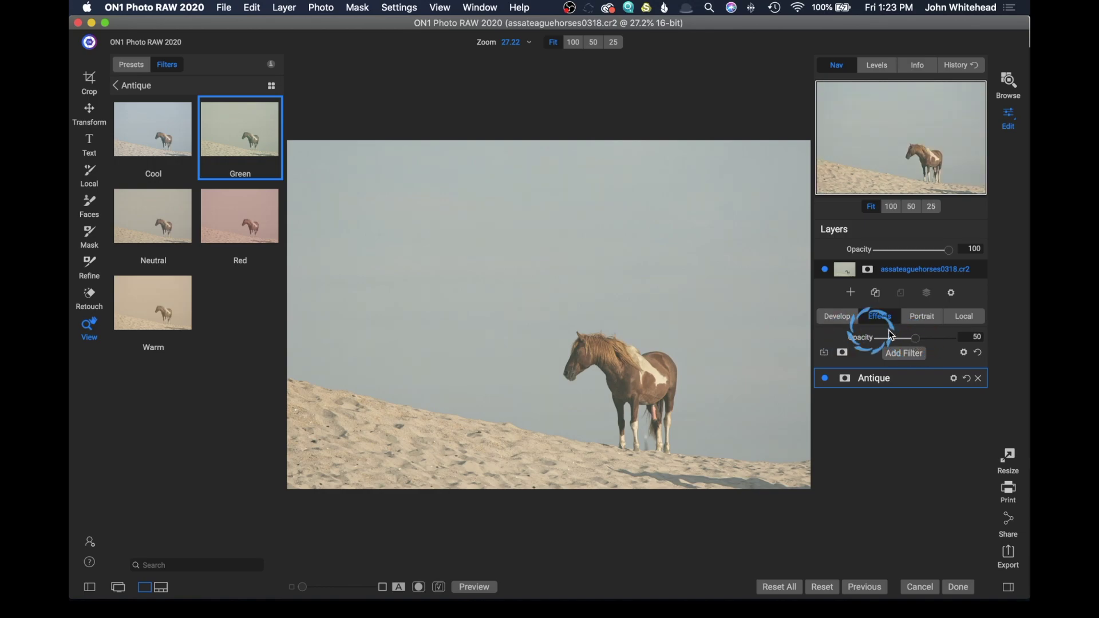
{"action": "left_click_drag", "start_coordinate": [918, 341], "coordinate": [962, 338]}
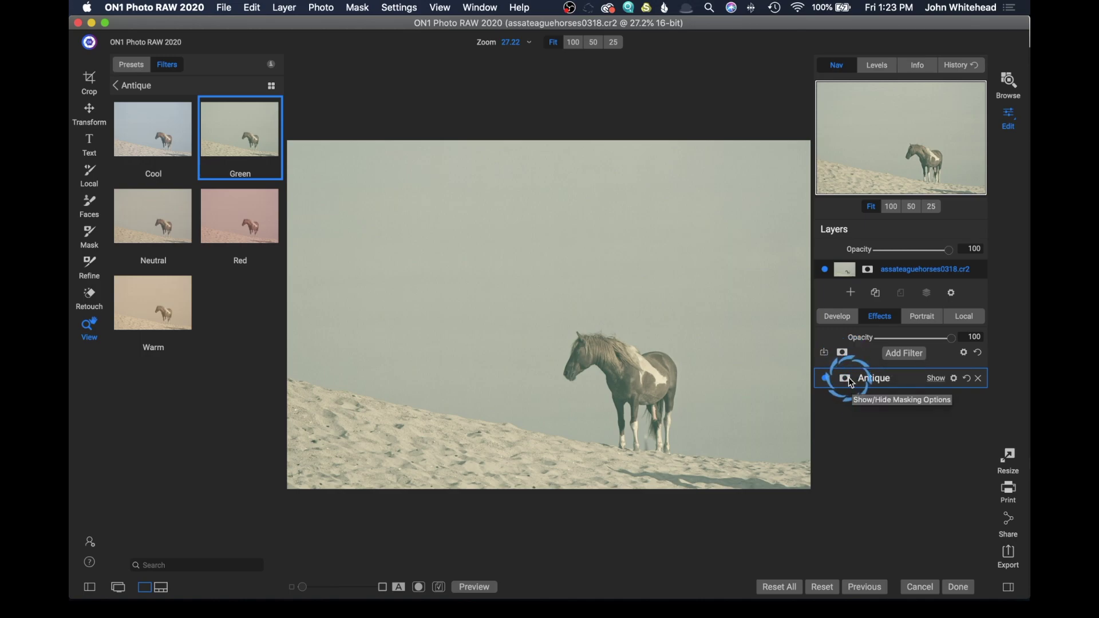
- Compare the Antique Neutral, Warm, Cool and Green styles, settle on Red, and set Color to Istanbul
{"action": "left_click", "coordinate": [936, 379]}
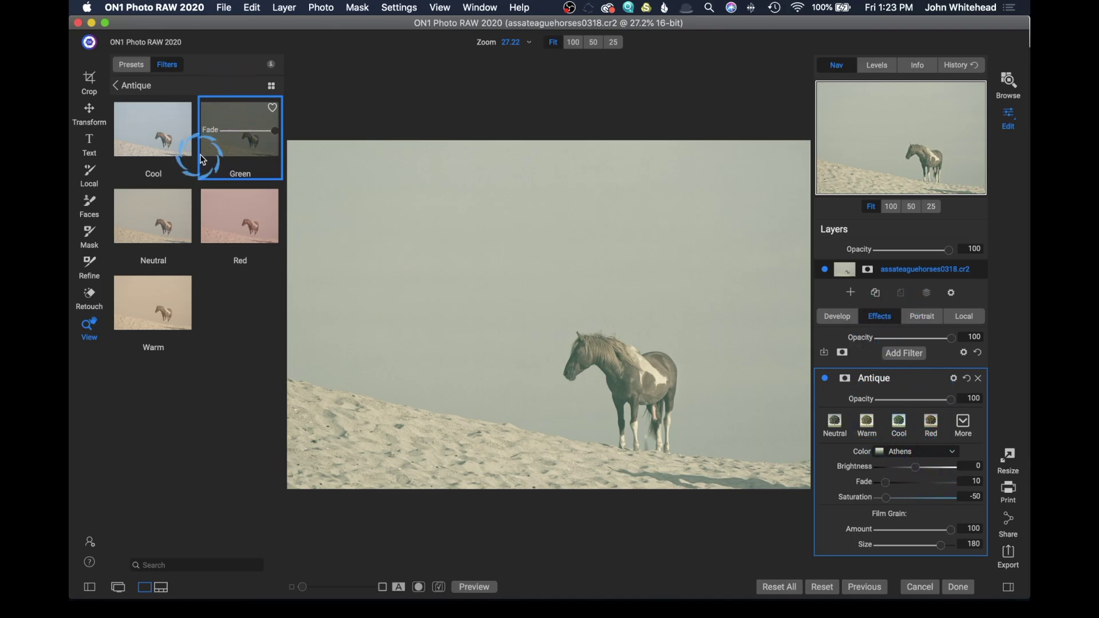
{"action": "left_click", "coordinate": [839, 430]}
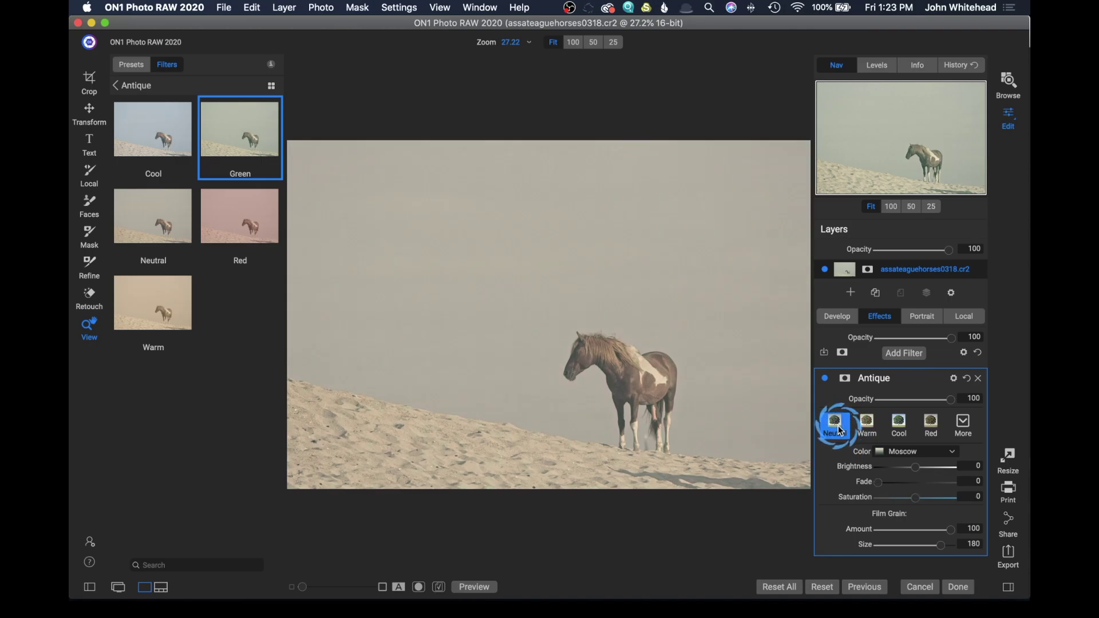
{"action": "left_click", "coordinate": [867, 428]}
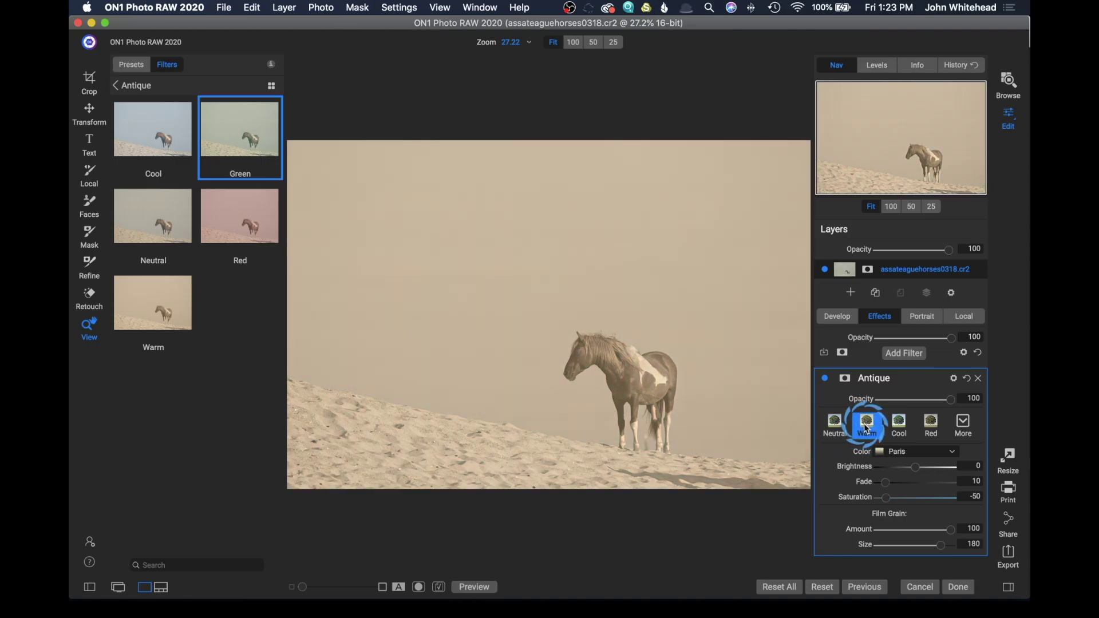
{"action": "left_click", "coordinate": [898, 428]}
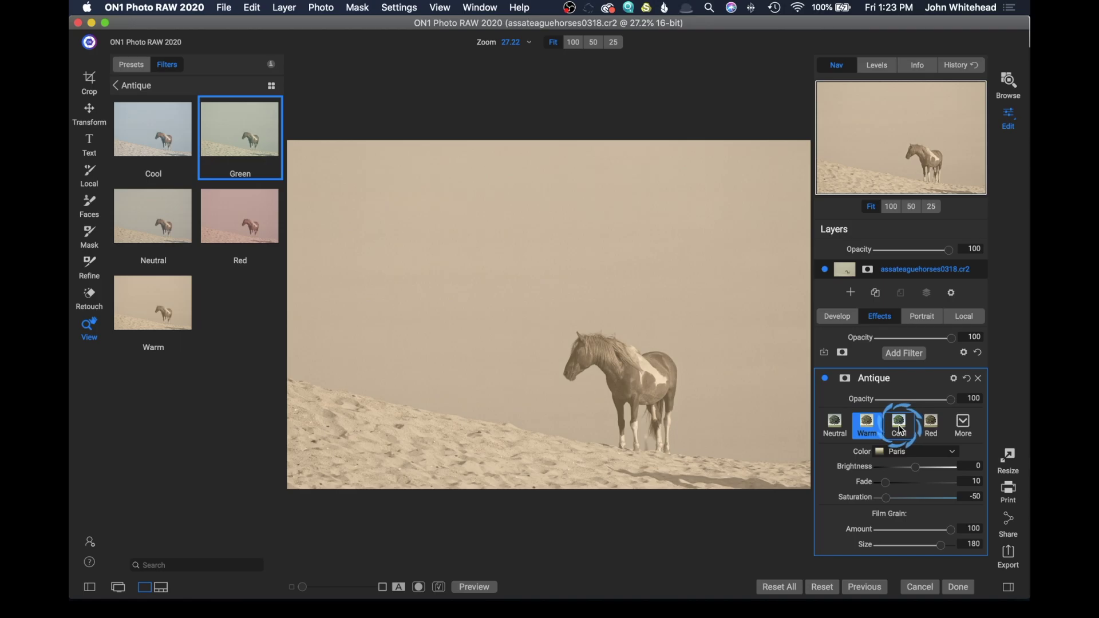
{"action": "left_click", "coordinate": [932, 427]}
{"action": "left_click", "coordinate": [963, 425]}
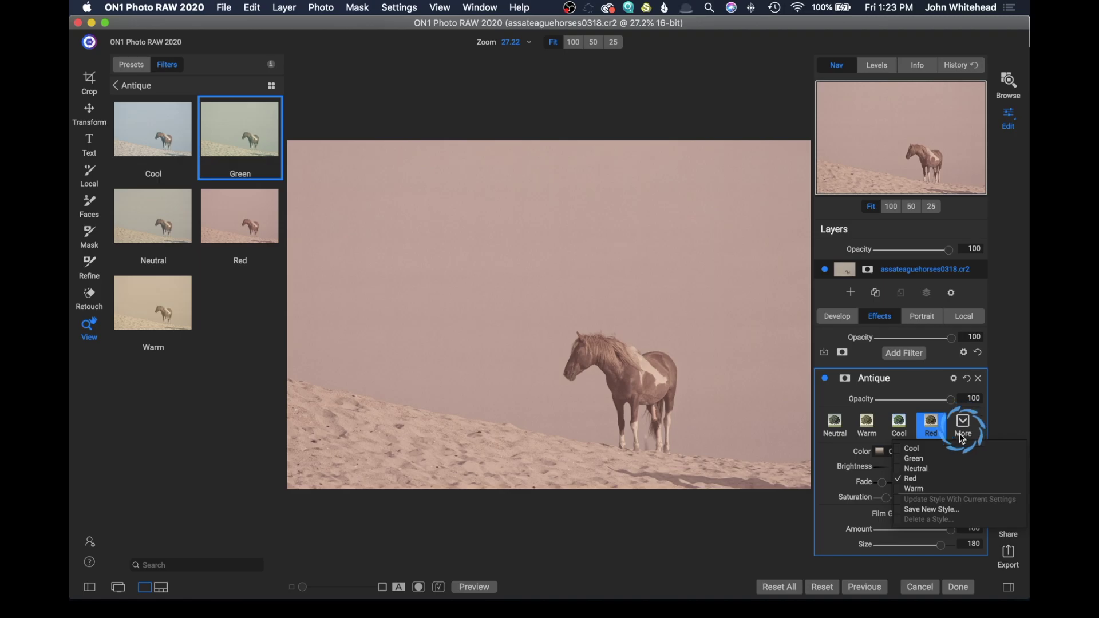
{"action": "left_click", "coordinate": [913, 458]}
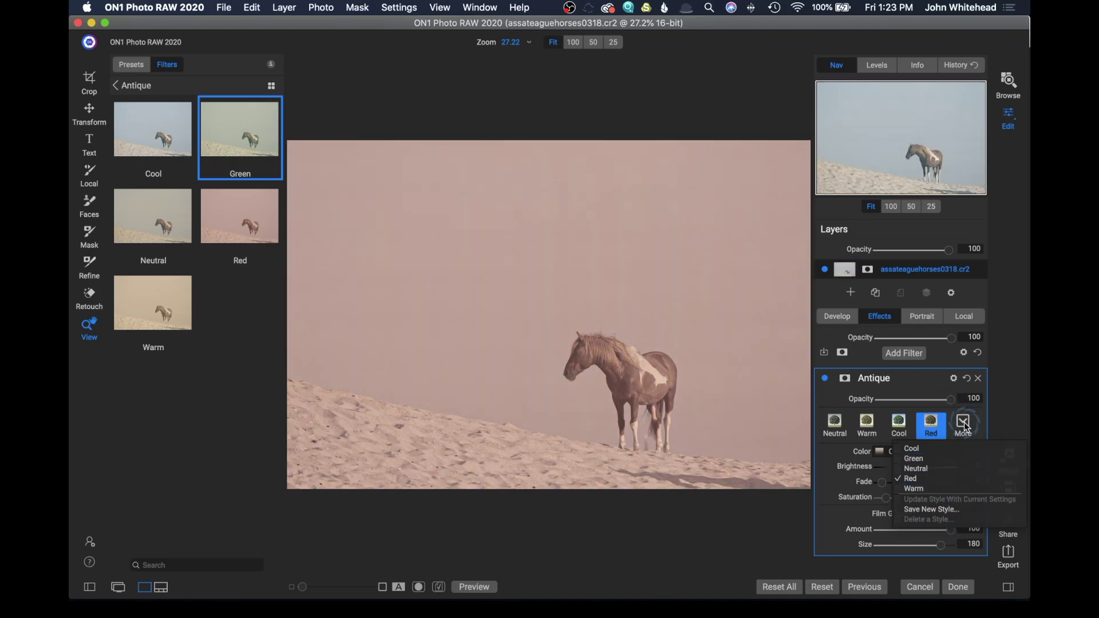
{"action": "left_click", "coordinate": [963, 425]}
{"action": "left_click", "coordinate": [926, 454]}
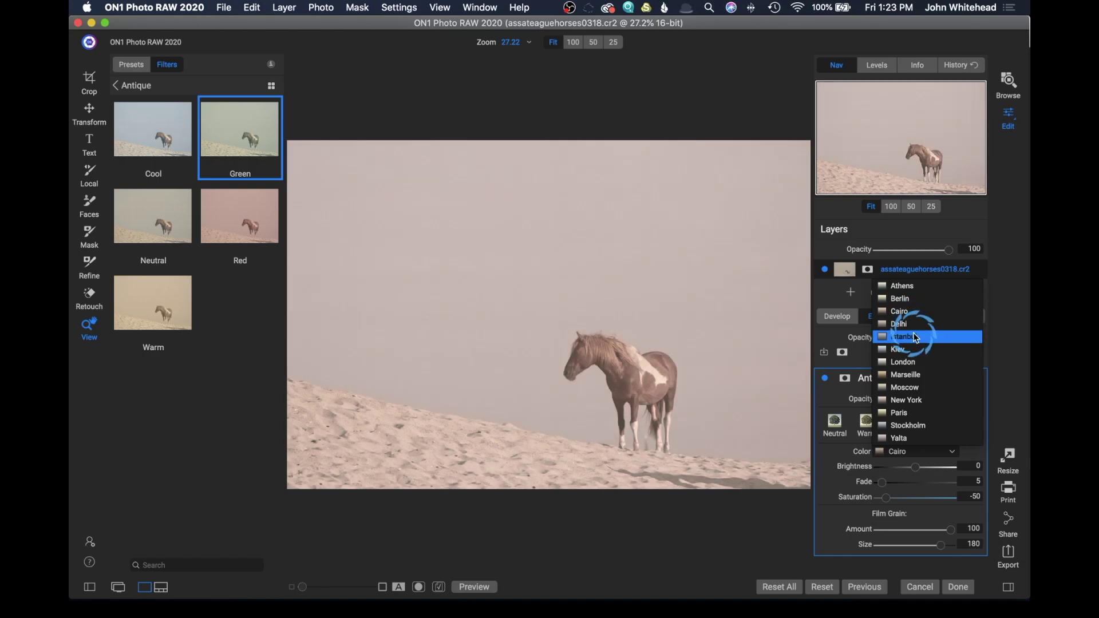
{"action": "left_click", "coordinate": [914, 337]}
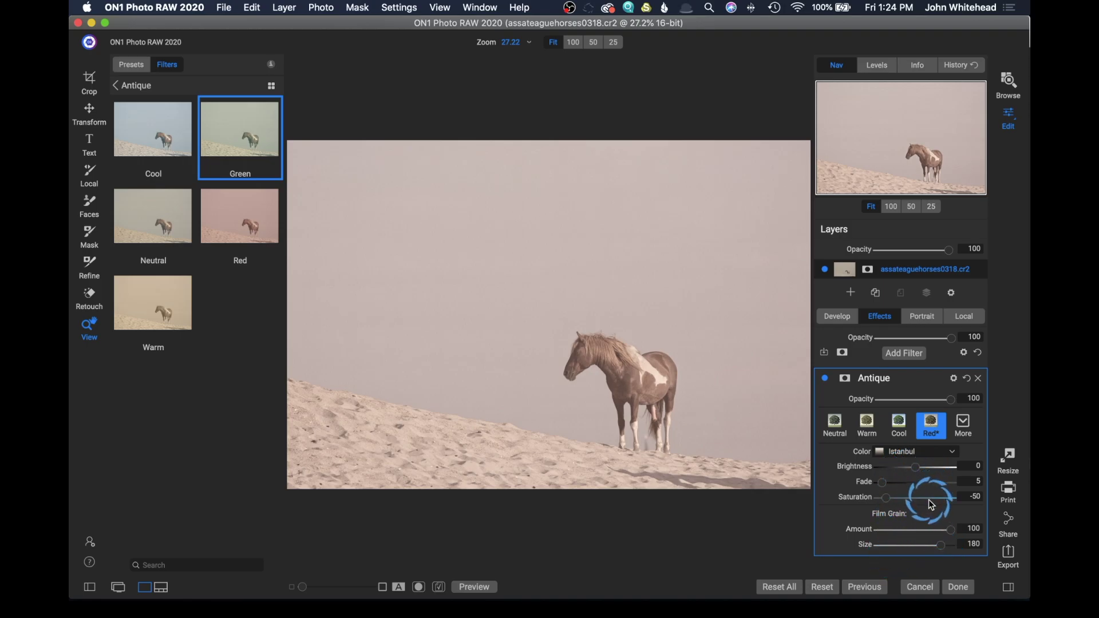
- Mask the Antique filter off the left sand, along the dune and the horse's white patch
{"action": "left_click", "coordinate": [847, 380]}
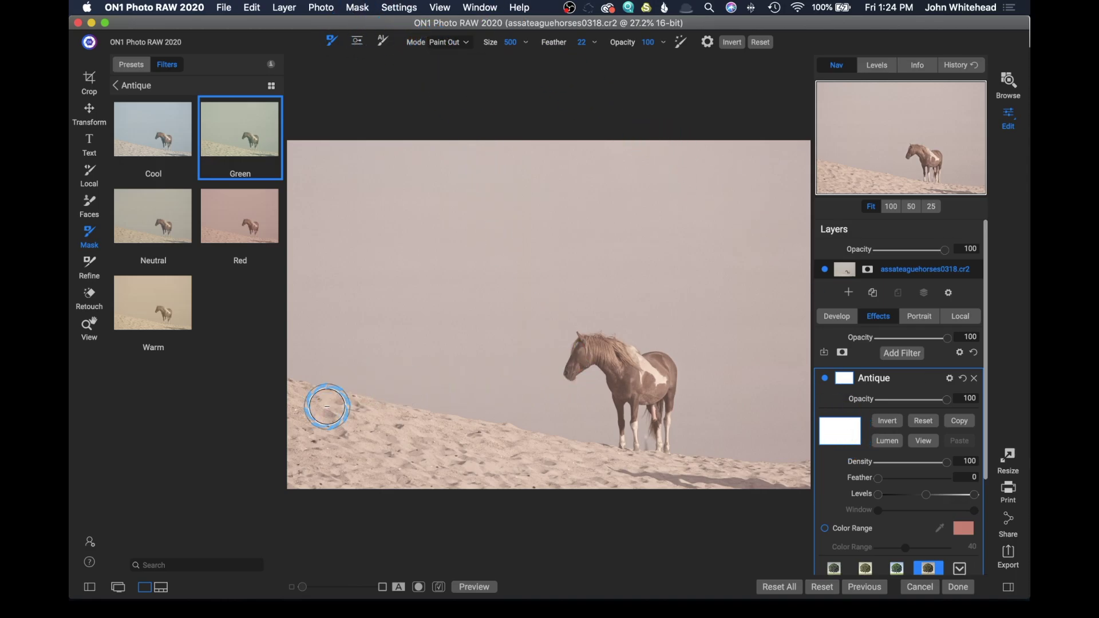
{"action": "mouse_move", "coordinate": [297, 400]}
{"action": "left_mouse_down"}
{"action": "mouse_move", "coordinate": [319, 417]}
{"action": "mouse_move", "coordinate": [517, 448]}
{"action": "mouse_move", "coordinate": [600, 479]}
{"action": "mouse_move", "coordinate": [368, 469]}
{"action": "left_mouse_up"}
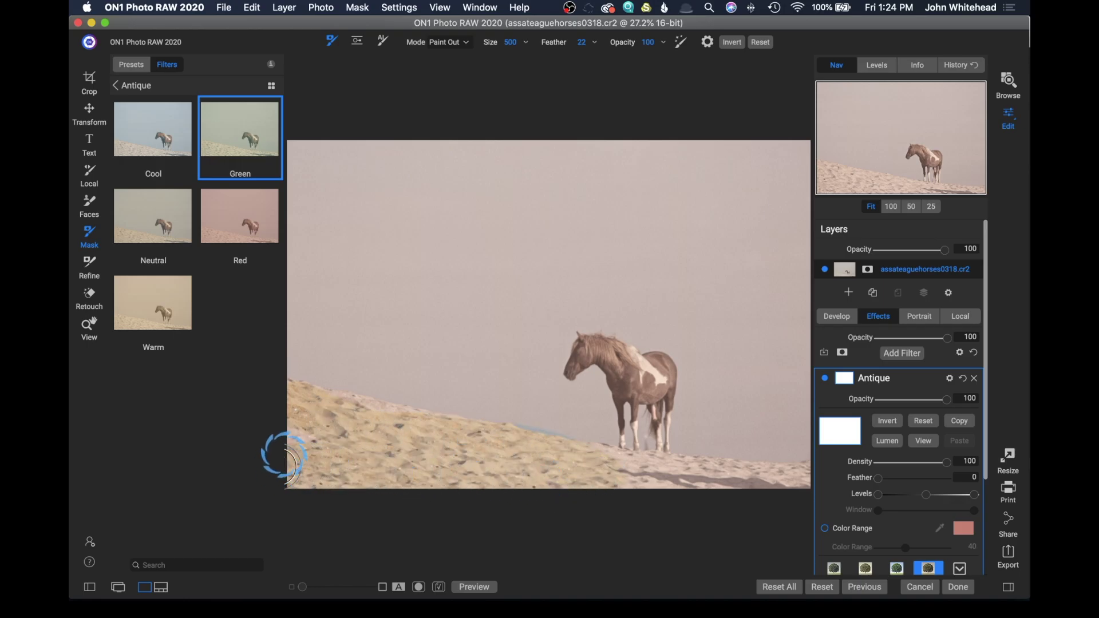
{"action": "mouse_move", "coordinate": [285, 458]}
{"action": "left_mouse_down"}
{"action": "mouse_move", "coordinate": [286, 430]}
{"action": "mouse_move", "coordinate": [316, 419]}
{"action": "mouse_move", "coordinate": [361, 417]}
{"action": "mouse_move", "coordinate": [449, 444]}
{"action": "left_mouse_up"}
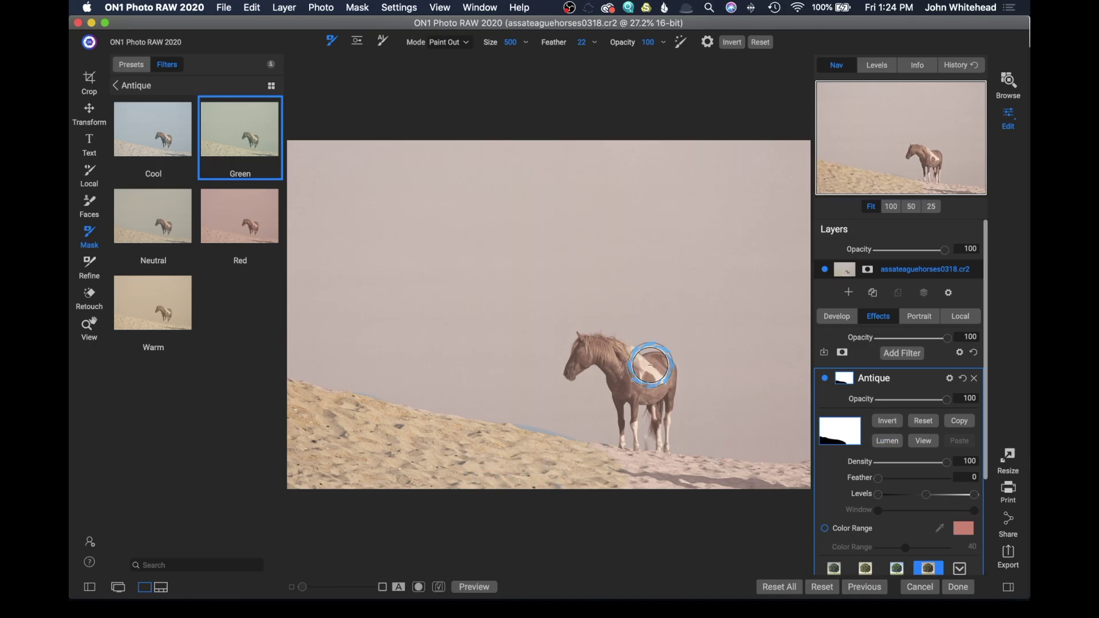
{"action": "left_click_drag", "start_coordinate": [650, 364], "coordinate": [638, 362]}
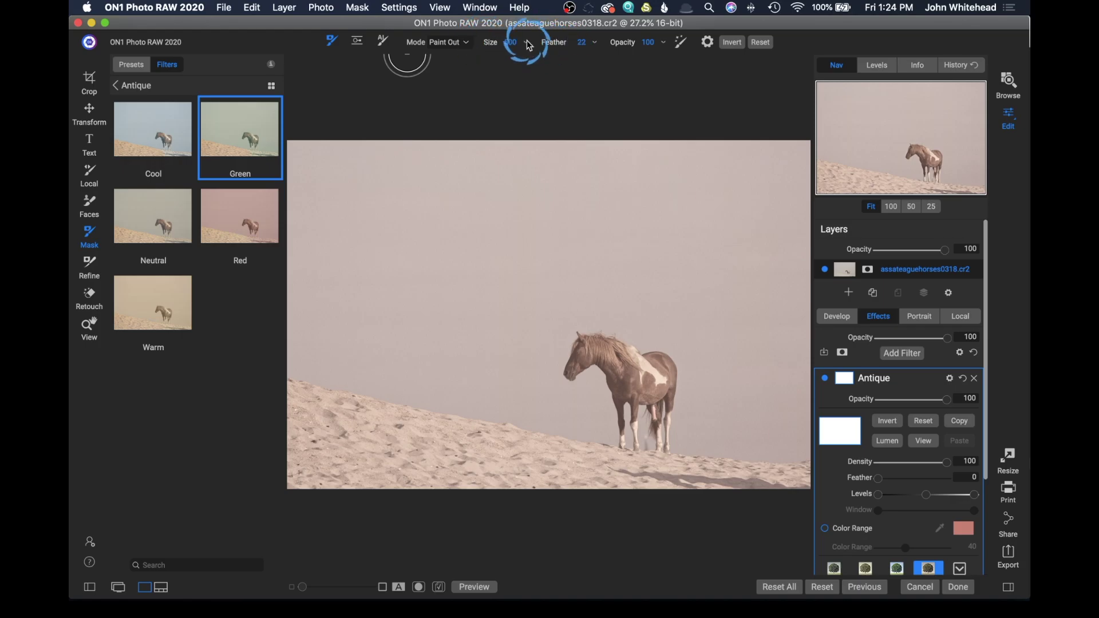
- At 40 brush opacity, partially unmask the sand and the horse's hind legs, then return to viewing
{"action": "left_click", "coordinate": [662, 45]}
{"action": "left_click_drag", "start_coordinate": [662, 53], "coordinate": [620, 59]}
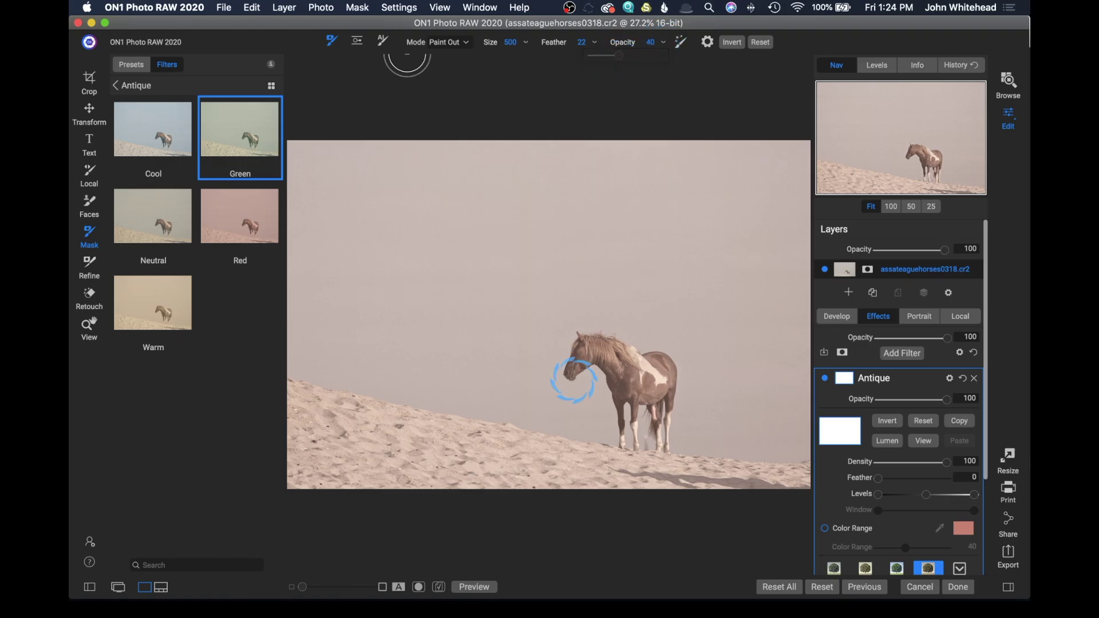
{"action": "mouse_move", "coordinate": [407, 432]}
{"action": "left_mouse_down"}
{"action": "mouse_move", "coordinate": [300, 410]}
{"action": "mouse_move", "coordinate": [283, 417]}
{"action": "mouse_move", "coordinate": [378, 446]}
{"action": "mouse_move", "coordinate": [307, 459]}
{"action": "mouse_move", "coordinate": [281, 490]}
{"action": "mouse_move", "coordinate": [362, 482]}
{"action": "mouse_move", "coordinate": [447, 453]}
{"action": "left_mouse_up"}
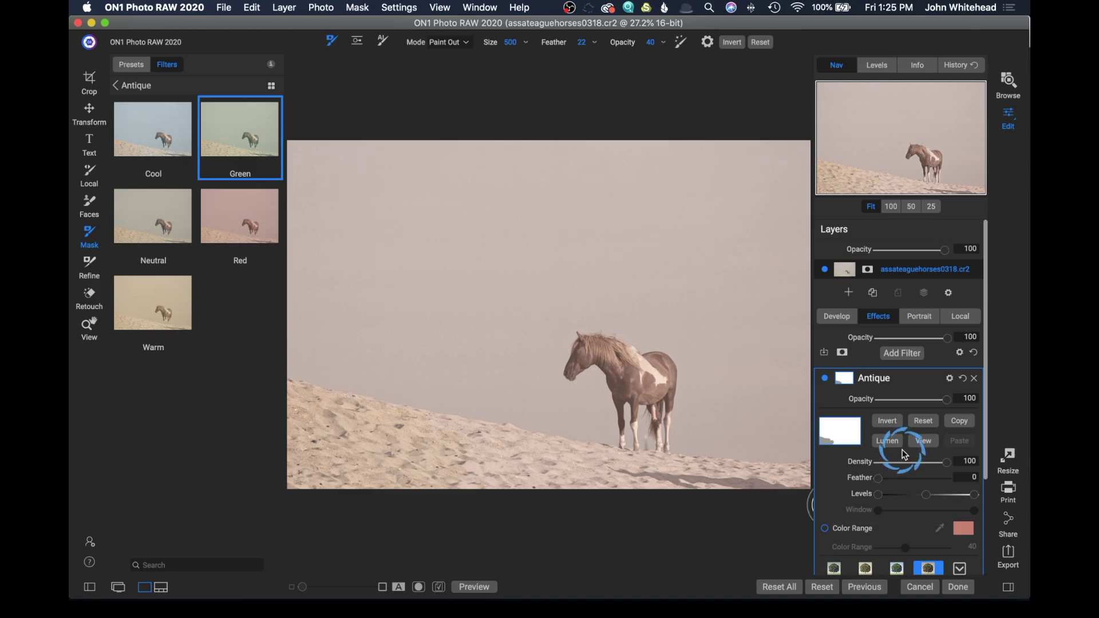
{"action": "scroll", "coordinate": [890, 451], "scroll_direction": "down", "scroll_amount": 4}
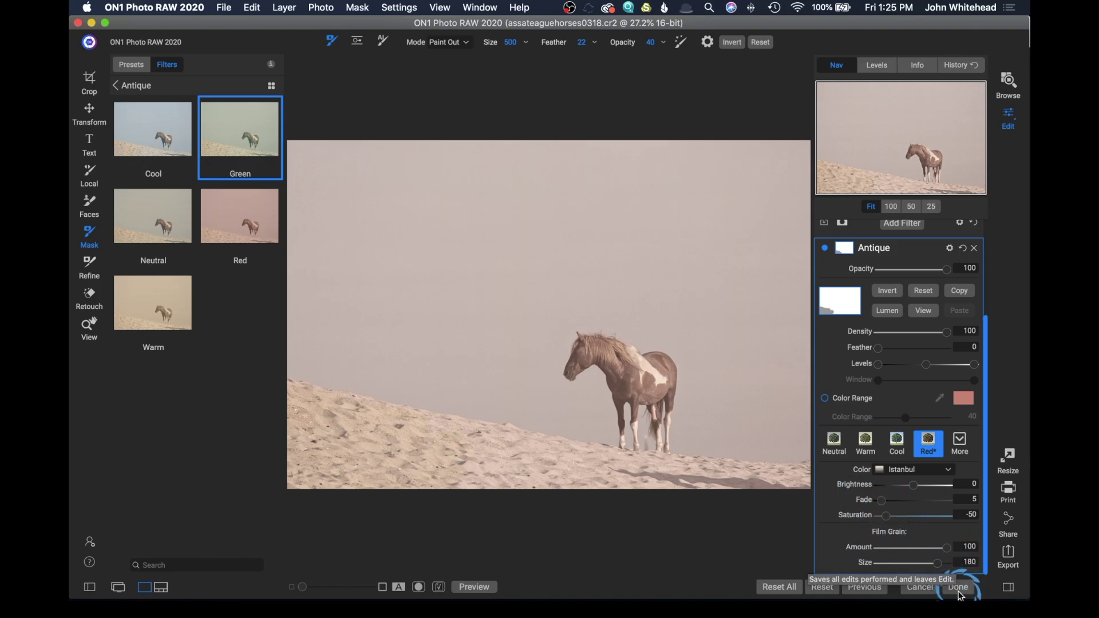
{"action": "scroll", "coordinate": [933, 515], "scroll_direction": "up", "scroll_amount": 5}
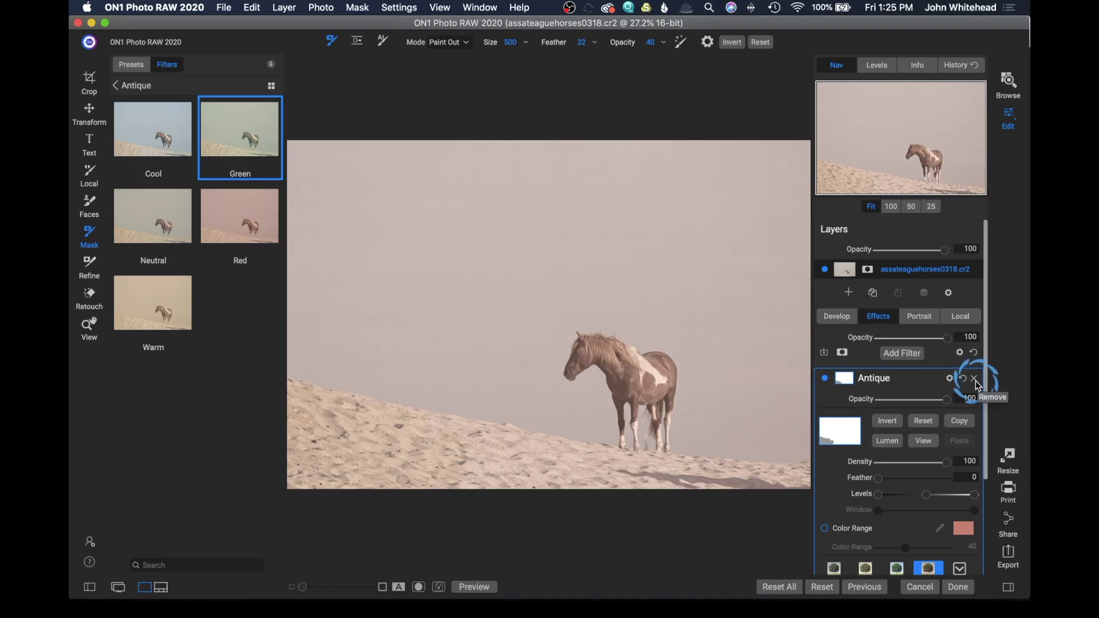
{"action": "left_click", "coordinate": [160, 305]}
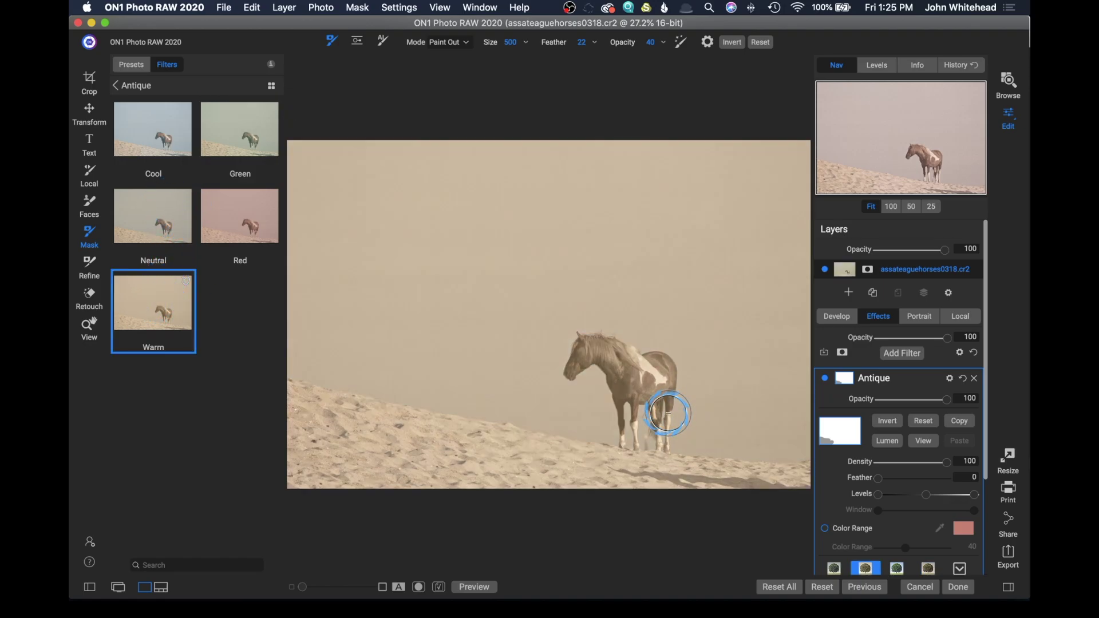
{"action": "mouse_move", "coordinate": [667, 412]}
{"action": "left_mouse_down"}
{"action": "mouse_move", "coordinate": [636, 414]}
{"action": "mouse_move", "coordinate": [660, 423]}
{"action": "left_mouse_up"}
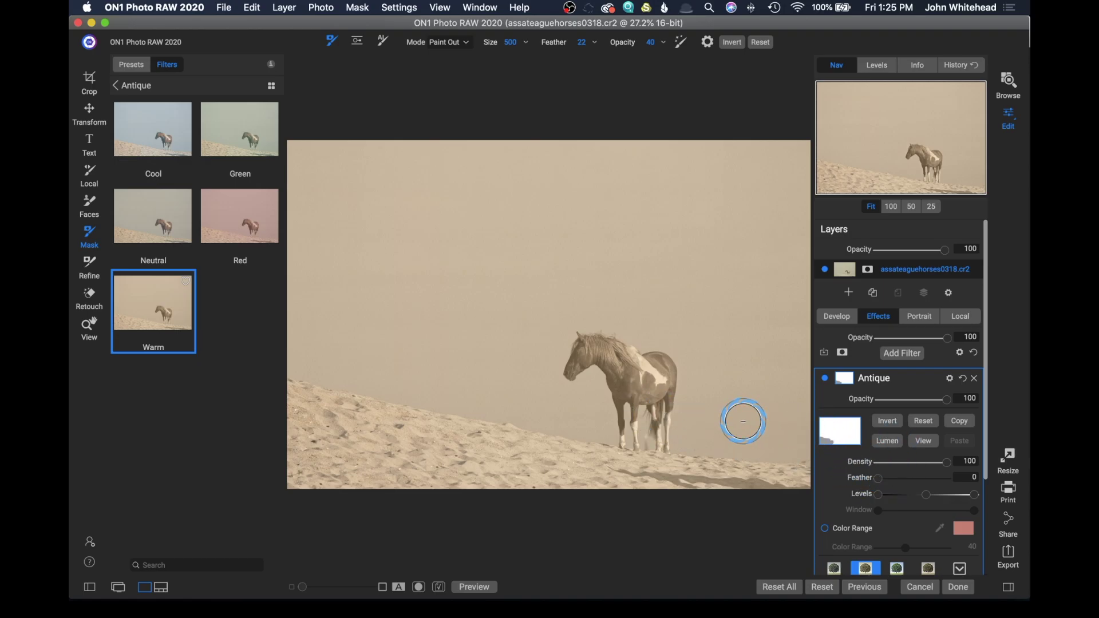
{"action": "key", "text": "z"}
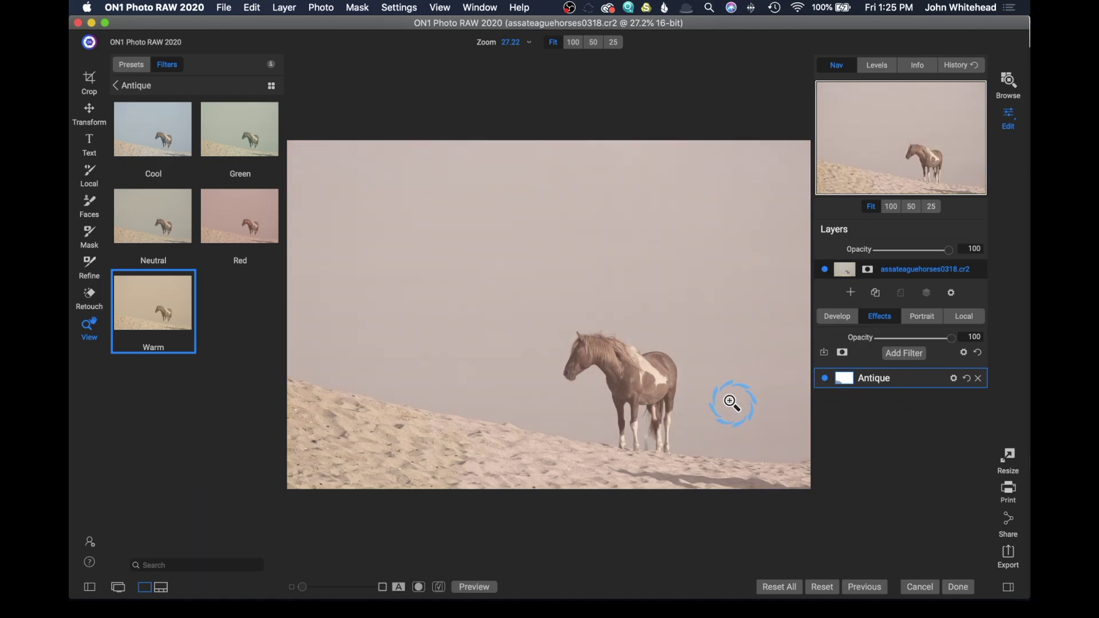
- Close the filter list without adding anything, then reopen it to add a second filter
{"action": "left_click", "coordinate": [913, 357]}
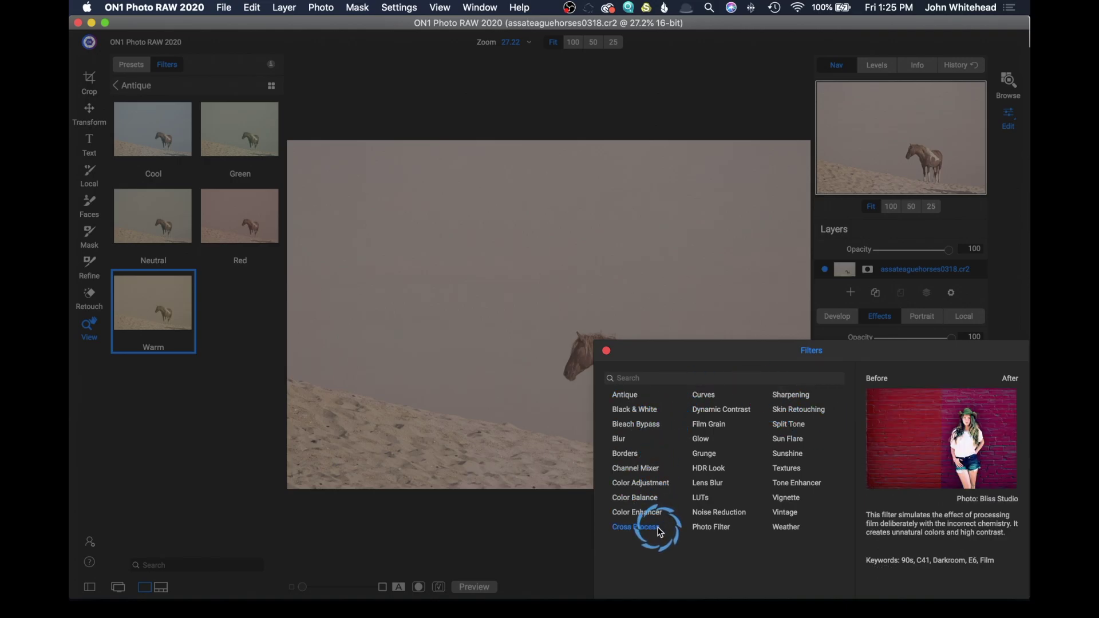
{"action": "left_click", "coordinate": [119, 93]}
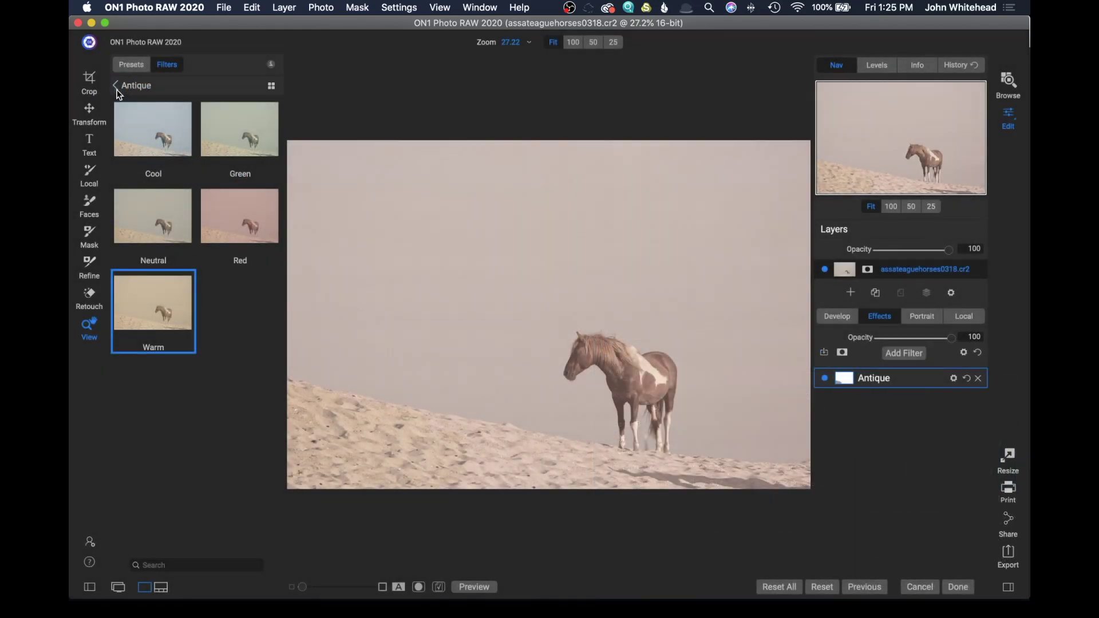
{"action": "left_click", "coordinate": [116, 88]}
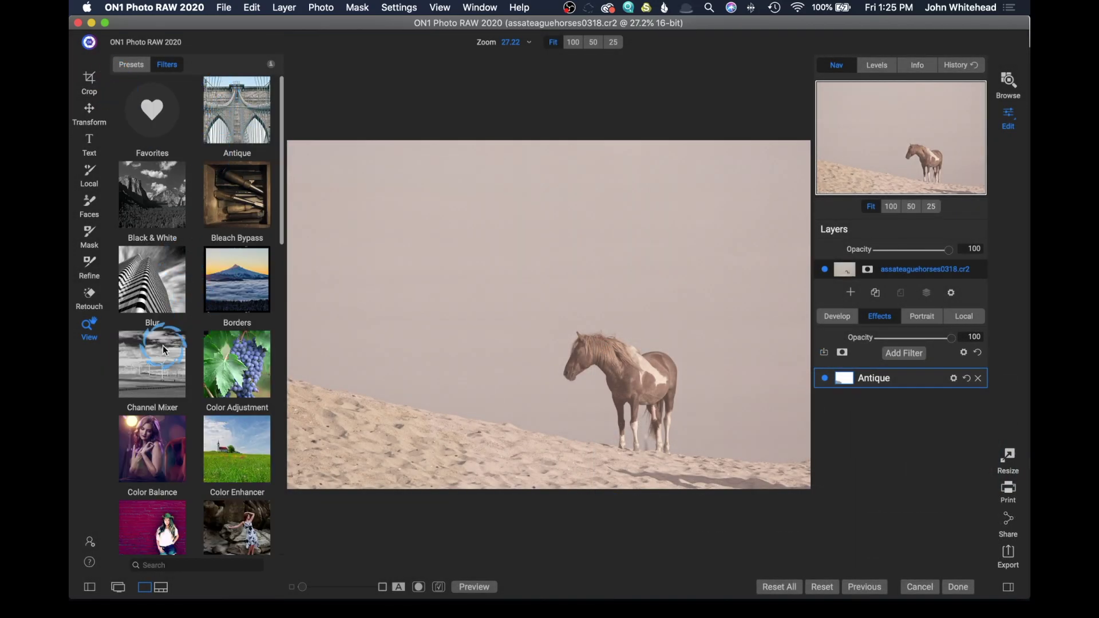
{"action": "scroll", "coordinate": [182, 273], "scroll_direction": "down", "scroll_amount": 10}
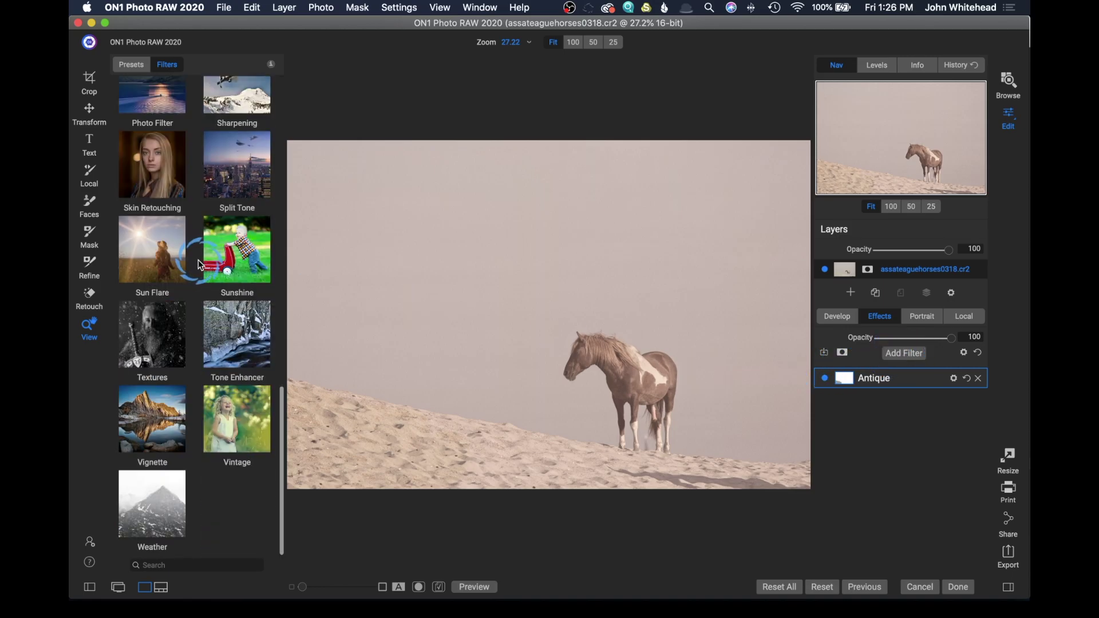
{"action": "left_click", "coordinate": [911, 353]}
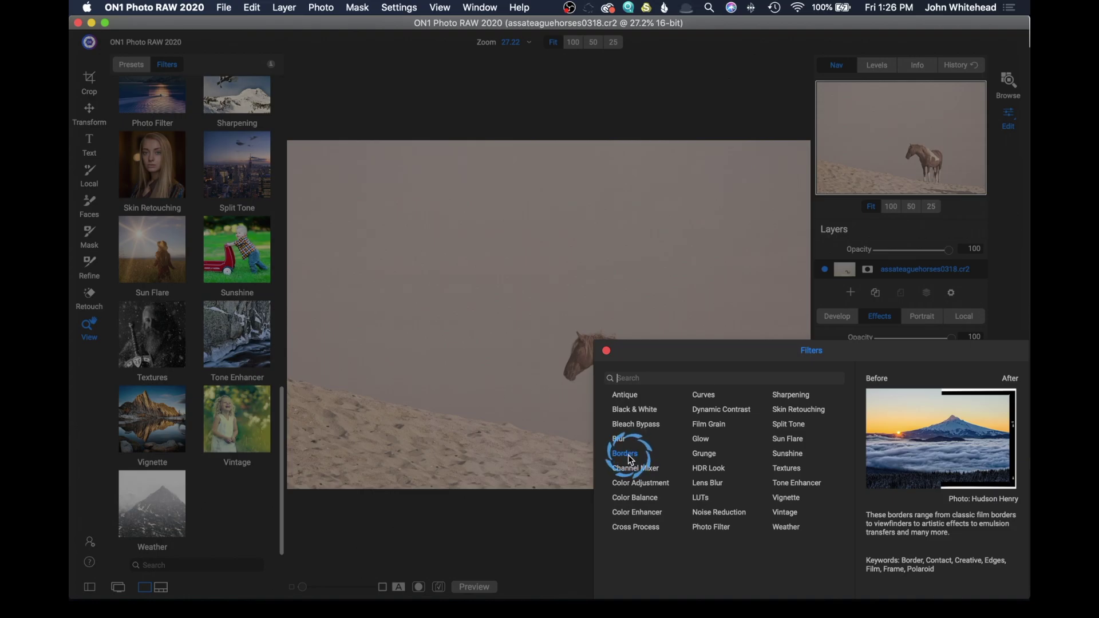
- Add a Borders filter, try the 645 Thick preset, then apply the 120 Dirty border preset
{"action": "left_click", "coordinate": [631, 456]}
{"action": "left_click", "coordinate": [153, 175]}
{"action": "left_click", "coordinate": [160, 318]}
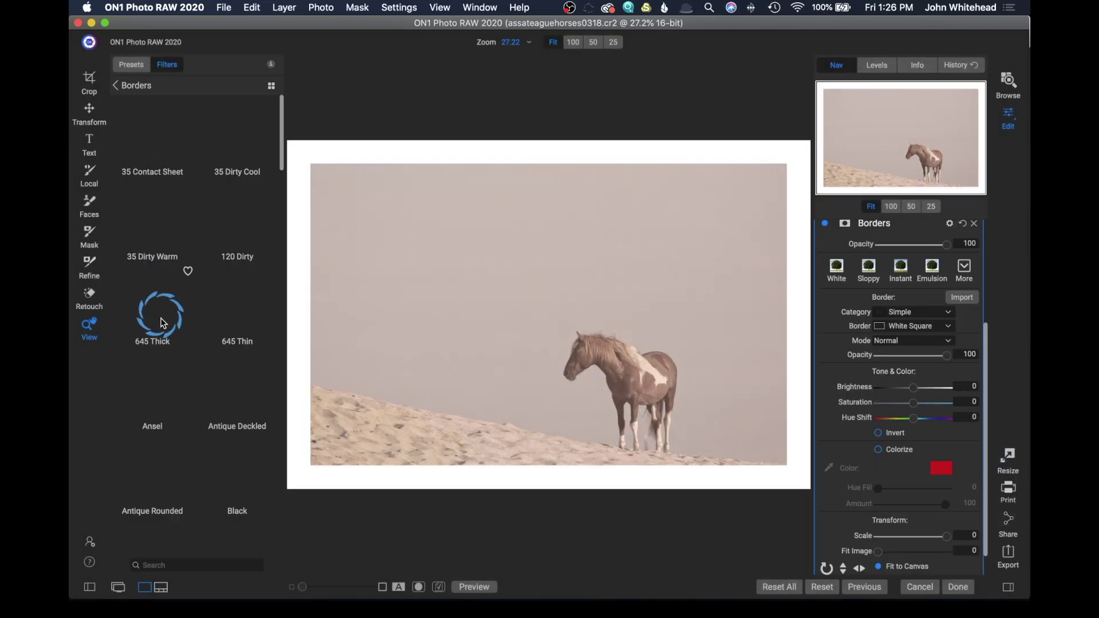
{"action": "left_click", "coordinate": [928, 327]}
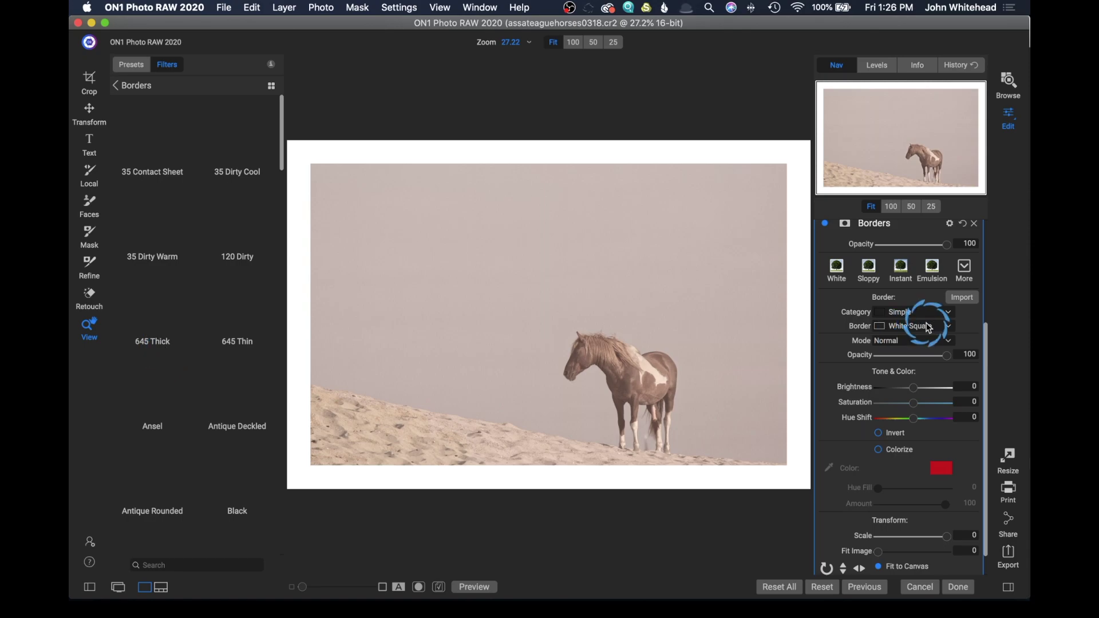
{"action": "left_click", "coordinate": [923, 434]}
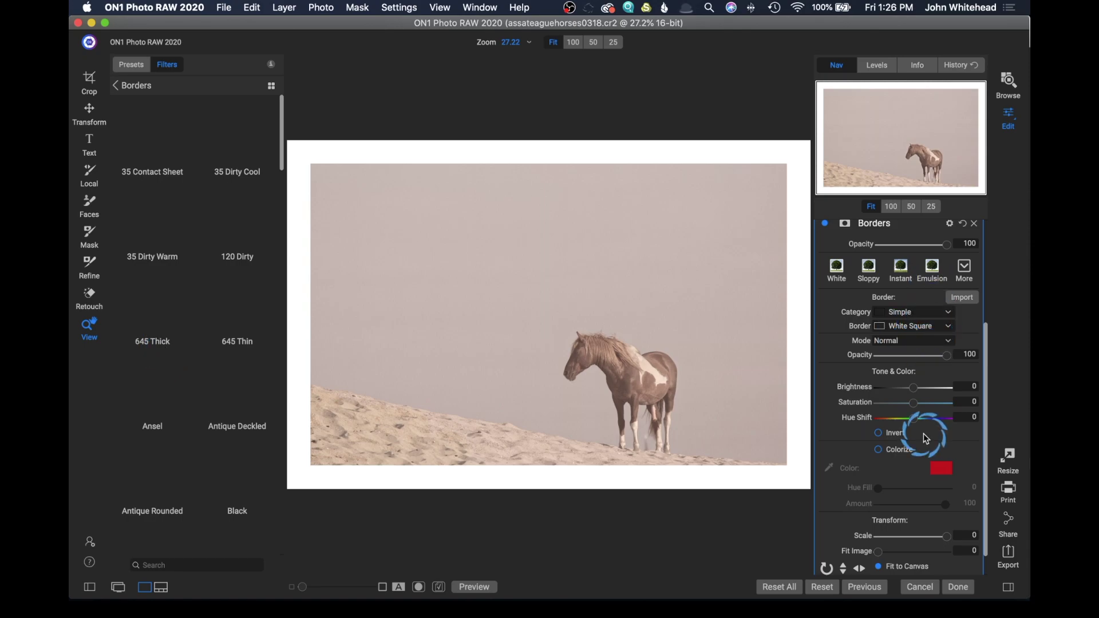
{"action": "scroll", "coordinate": [923, 434], "scroll_direction": "down", "scroll_amount": 1}
{"action": "left_click", "coordinate": [925, 482]}
{"action": "left_click", "coordinate": [917, 567]}
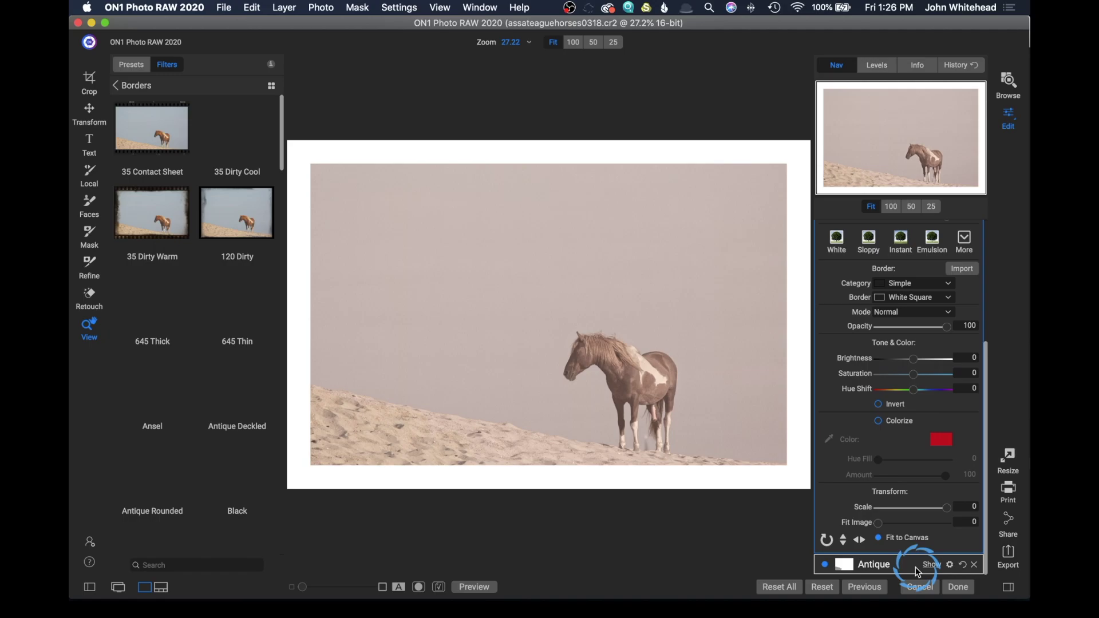
{"action": "scroll", "coordinate": [930, 370], "scroll_direction": "up", "scroll_amount": 5}
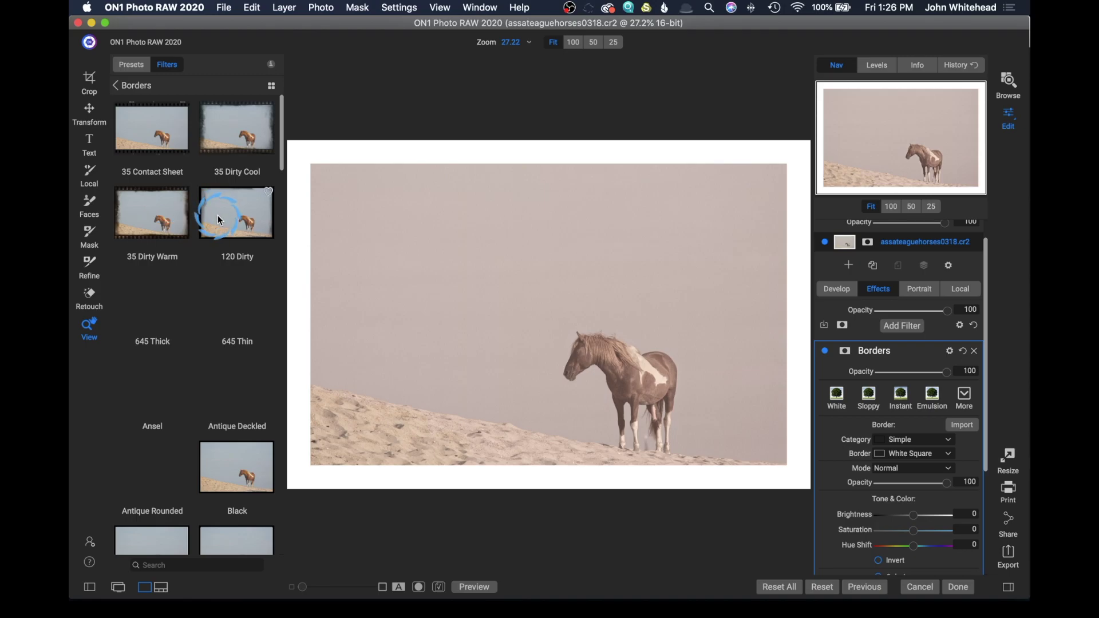
{"action": "scroll", "coordinate": [237, 160], "scroll_direction": "down", "scroll_amount": 2}
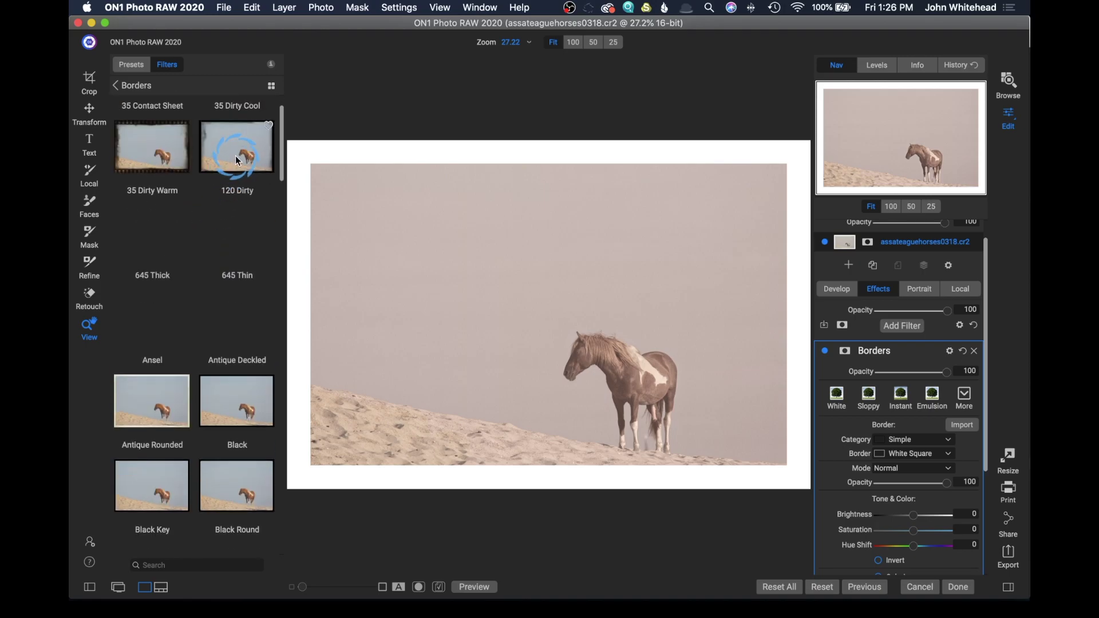
{"action": "left_click", "coordinate": [237, 158]}
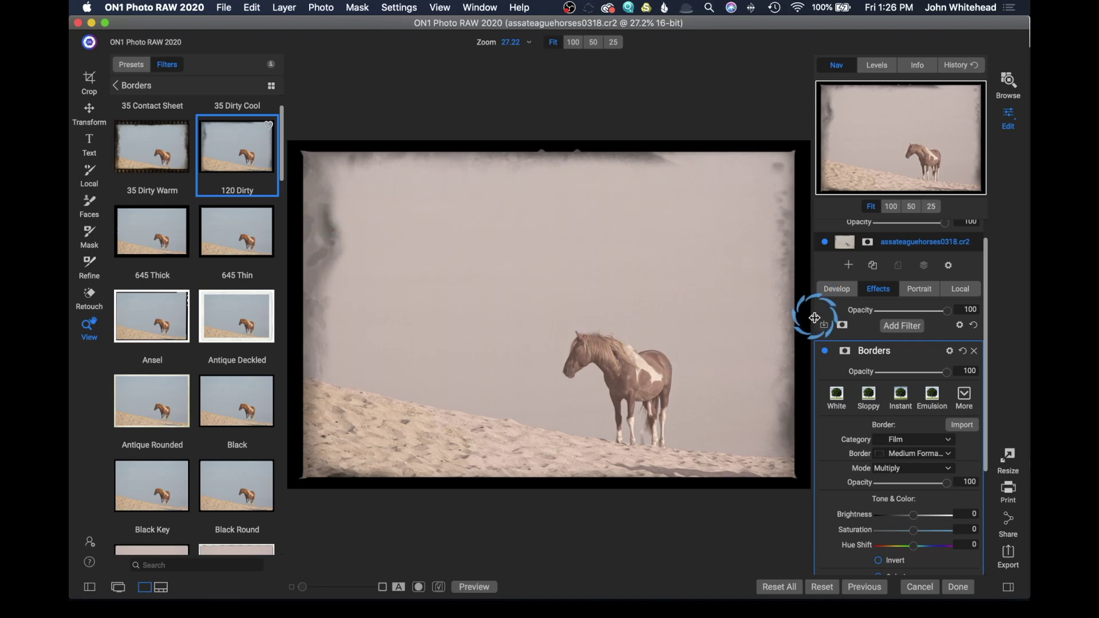
{"action": "scroll", "coordinate": [815, 317], "scroll_direction": "down", "scroll_amount": 1}
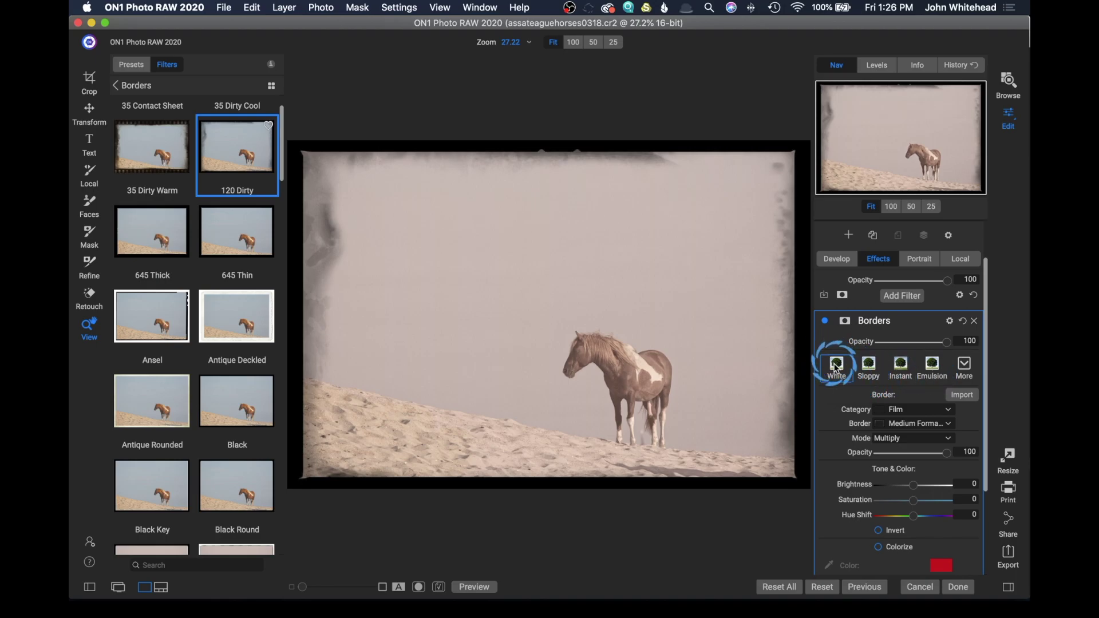
- Try the White and Instant border styles and 35mm Dirty 002, then settle on Medium Format Dirty
{"action": "left_click", "coordinate": [870, 371]}
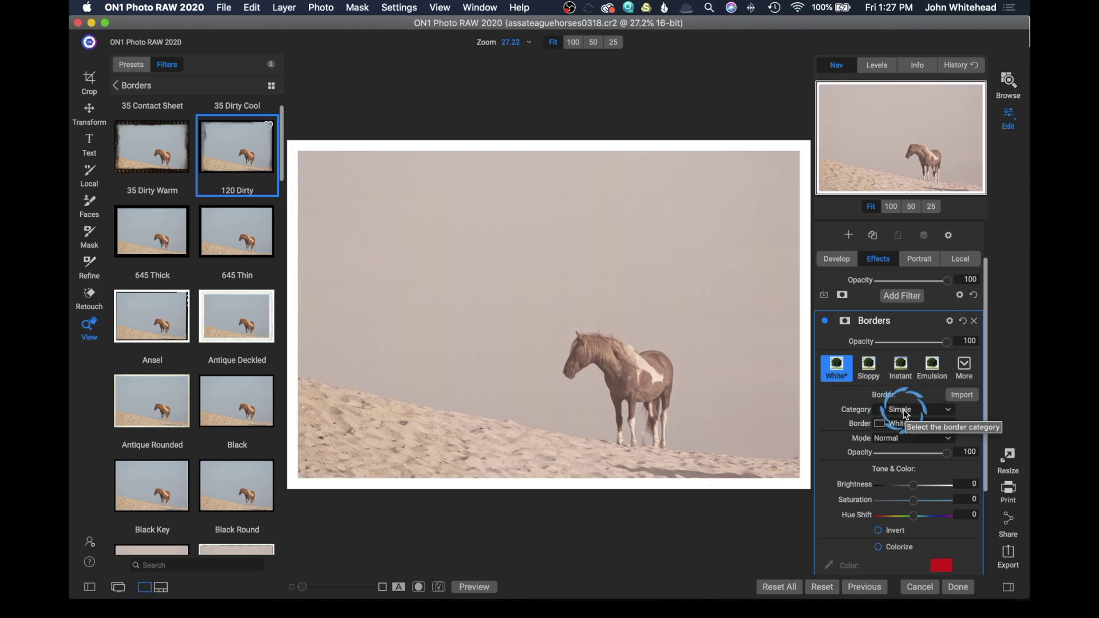
{"action": "left_click", "coordinate": [899, 373]}
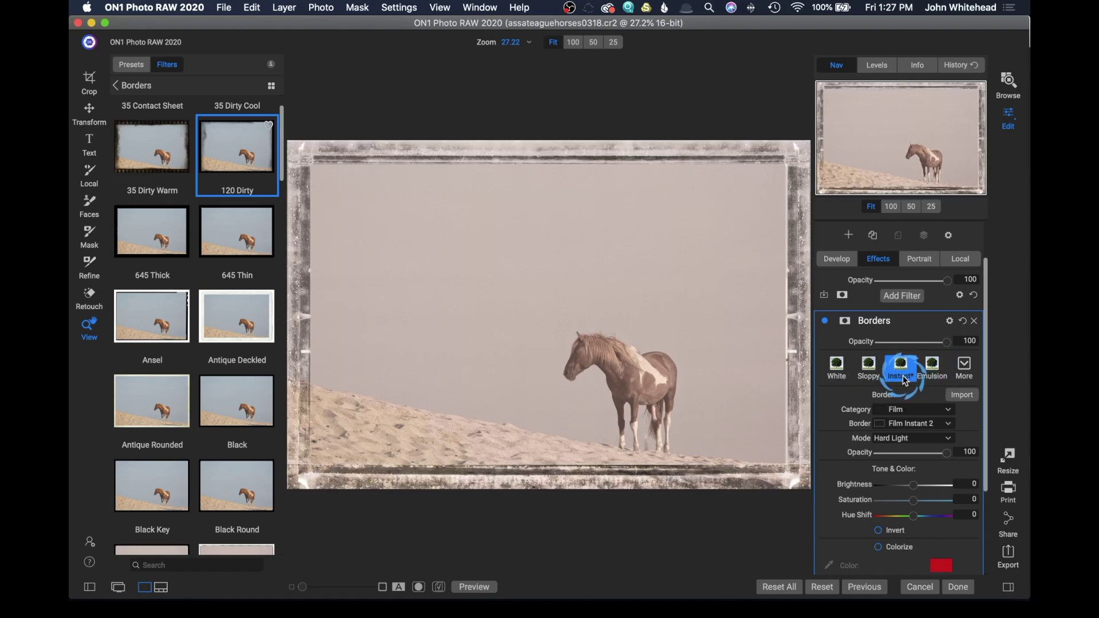
{"action": "left_click", "coordinate": [913, 424]}
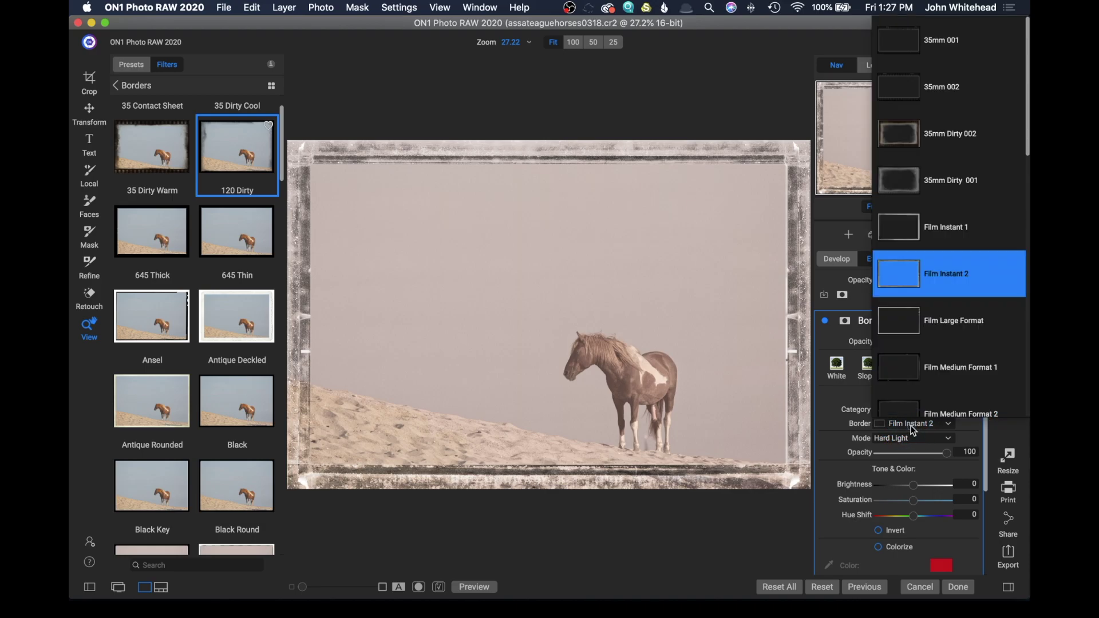
{"action": "scroll", "coordinate": [953, 339], "scroll_direction": "down", "scroll_amount": 1}
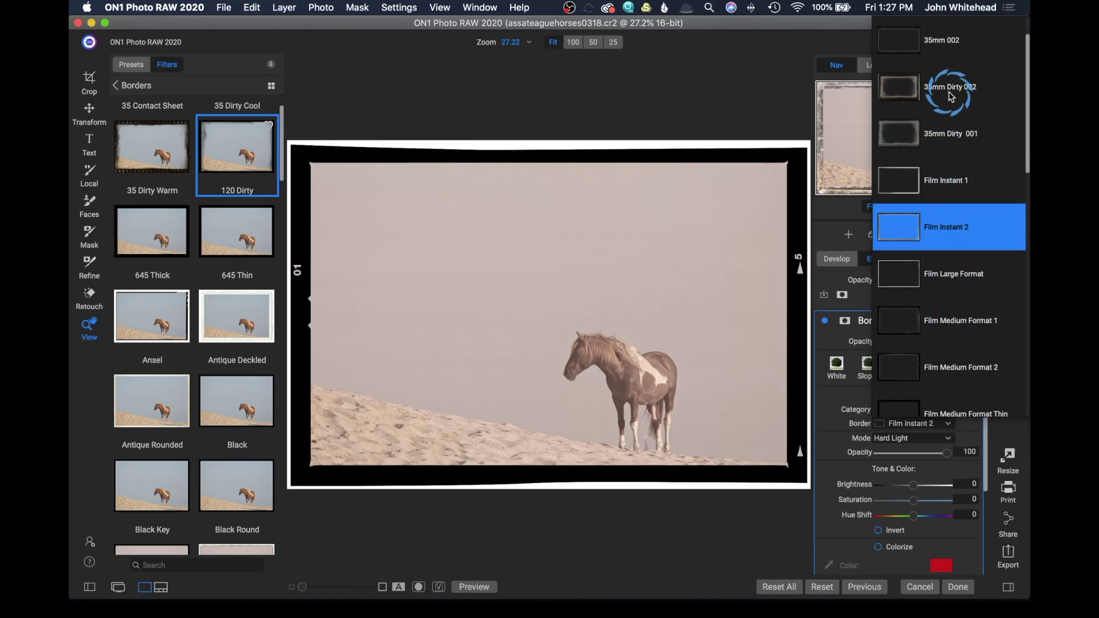
{"action": "left_click", "coordinate": [950, 92]}
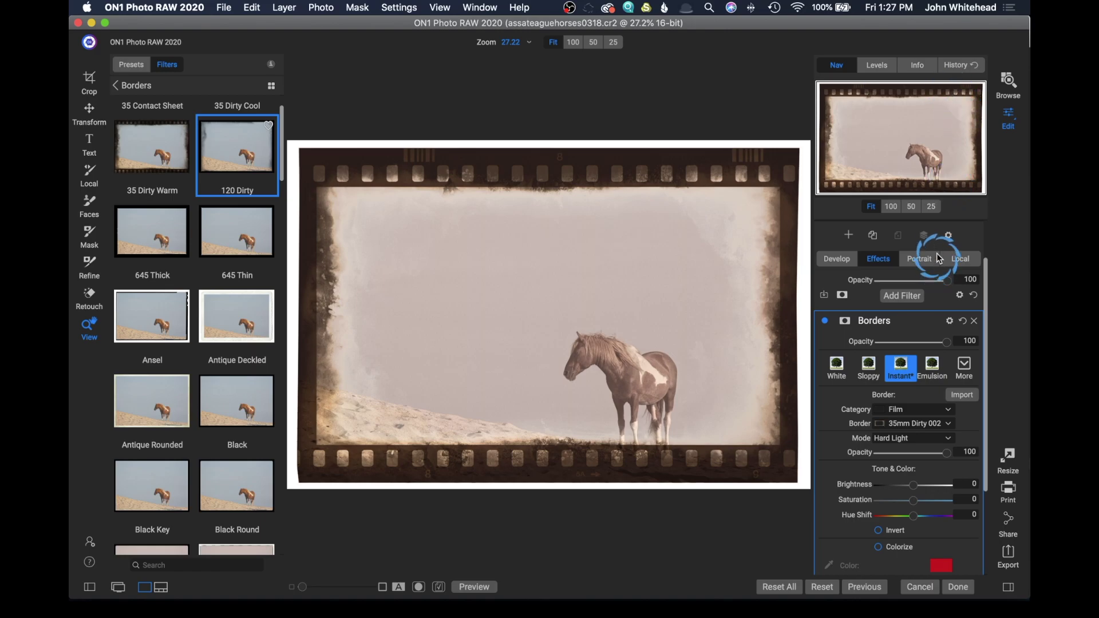
{"action": "left_click", "coordinate": [947, 424]}
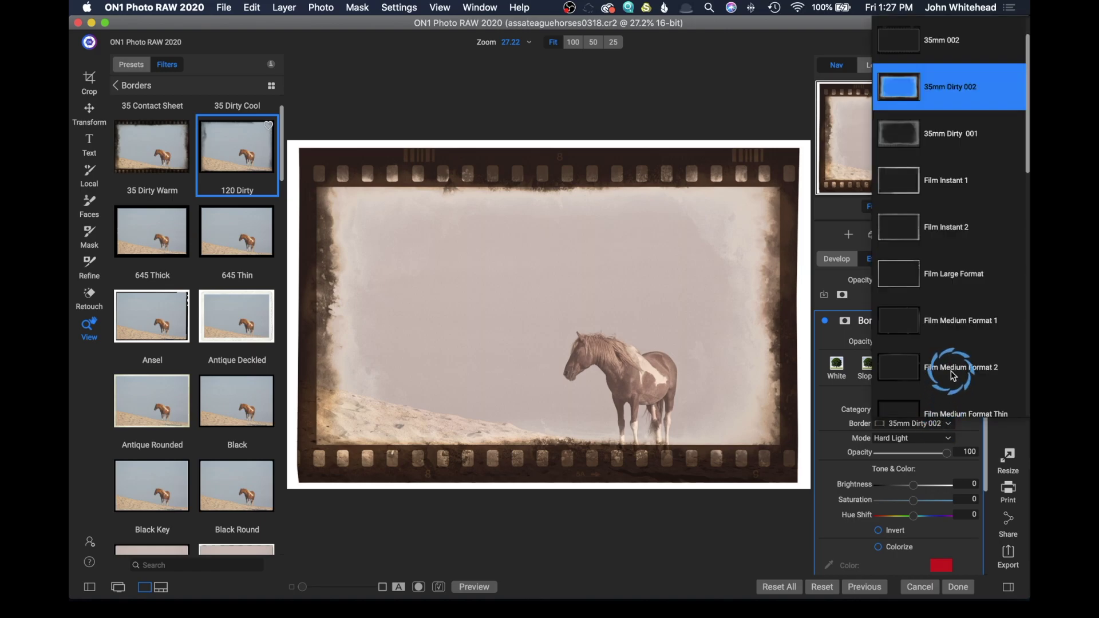
{"action": "scroll", "coordinate": [956, 349], "scroll_direction": "down", "scroll_amount": 5}
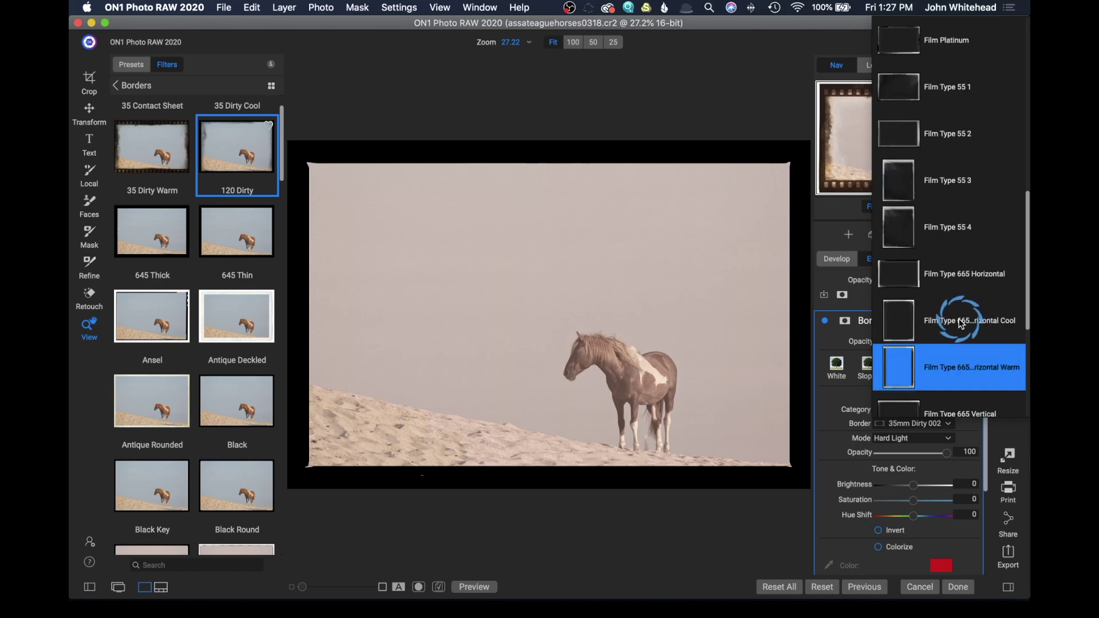
{"action": "scroll", "coordinate": [956, 326], "scroll_direction": "down", "scroll_amount": 5}
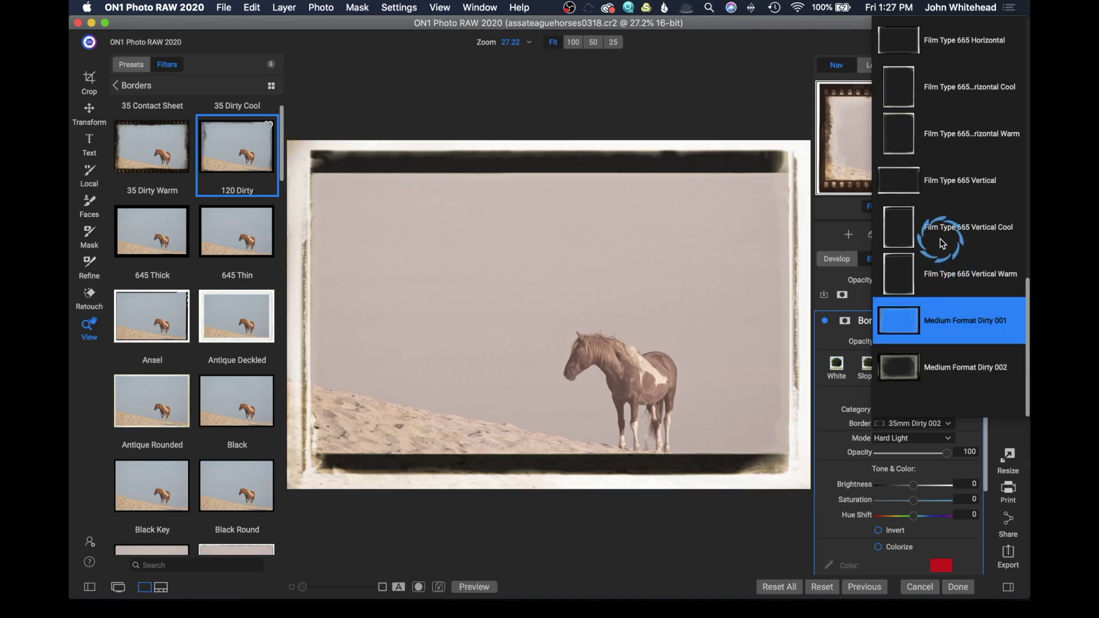
{"action": "left_click", "coordinate": [959, 373]}
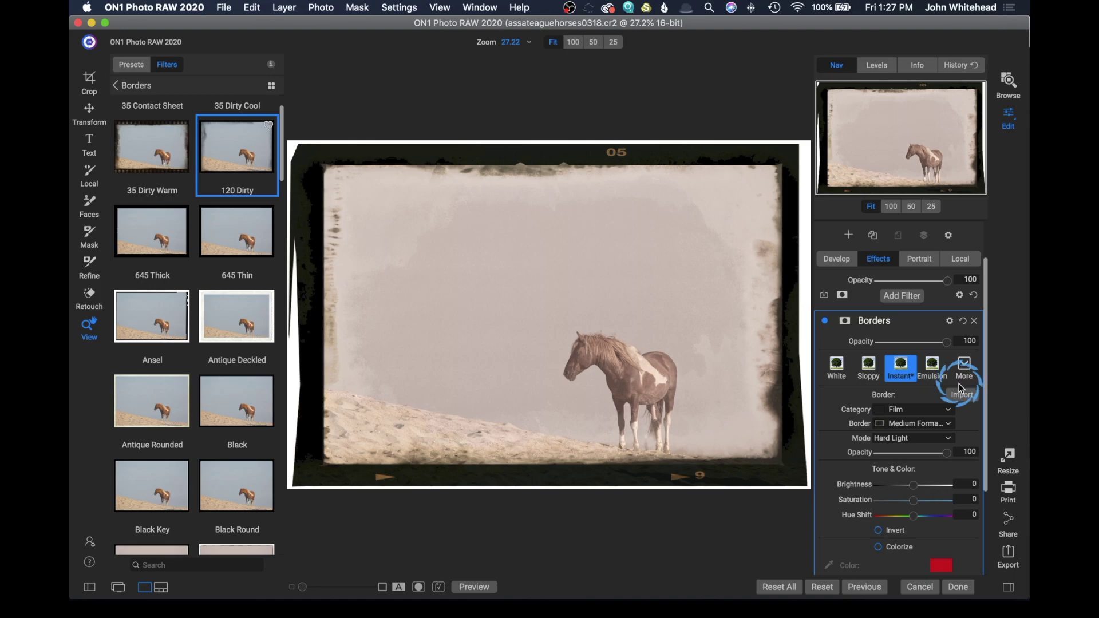
- Keep the border in Hard Light mode, test 47 opacity, and restore it to full opacity
{"action": "left_click", "coordinate": [904, 438]}
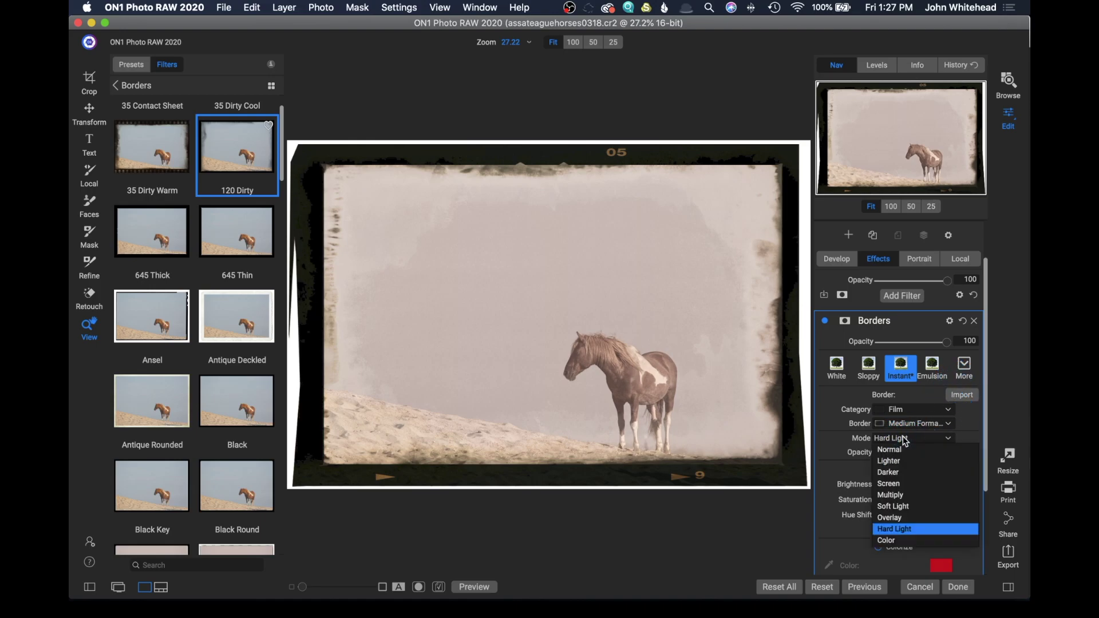
{"action": "left_click", "coordinate": [905, 441]}
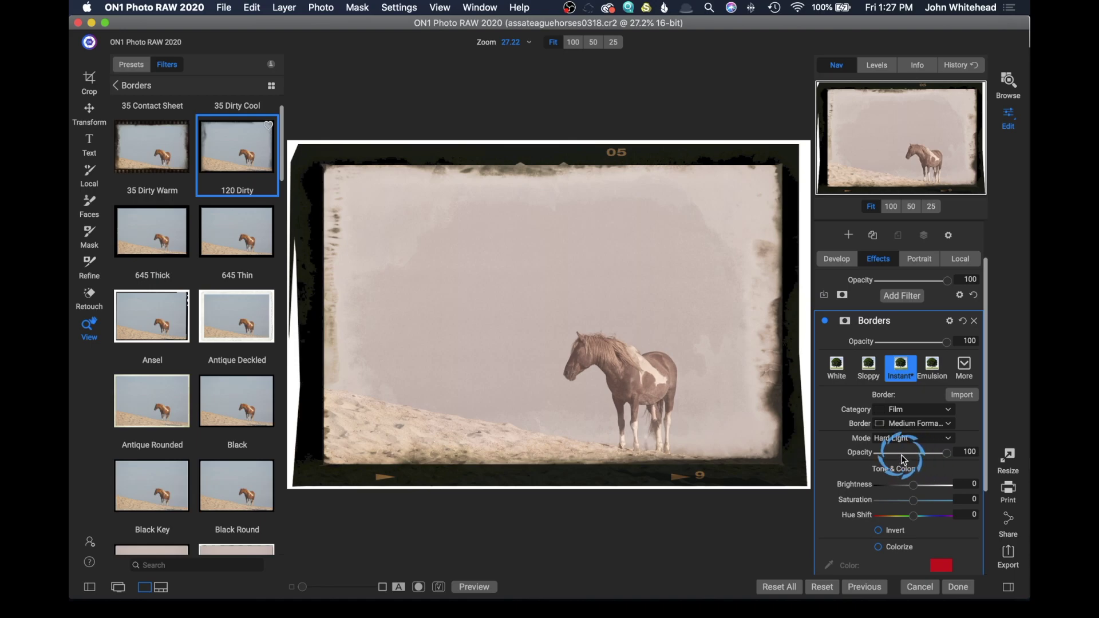
{"action": "left_click", "coordinate": [913, 454]}
{"action": "left_click_drag", "start_coordinate": [912, 456], "coordinate": [966, 454]}
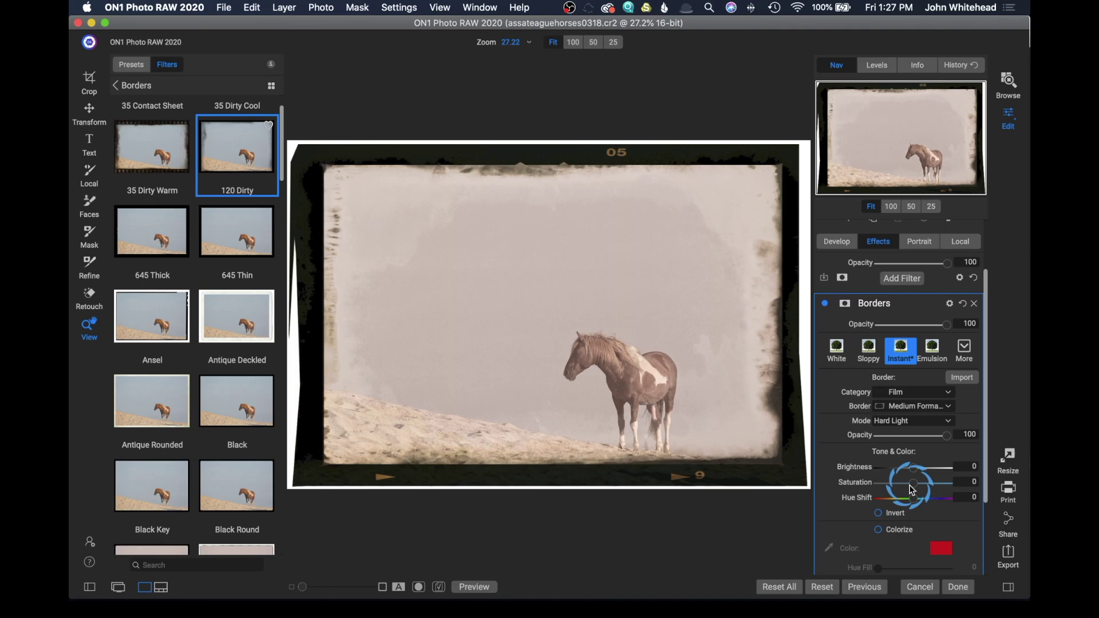
{"action": "scroll", "coordinate": [909, 495], "scroll_direction": "down", "scroll_amount": 1}
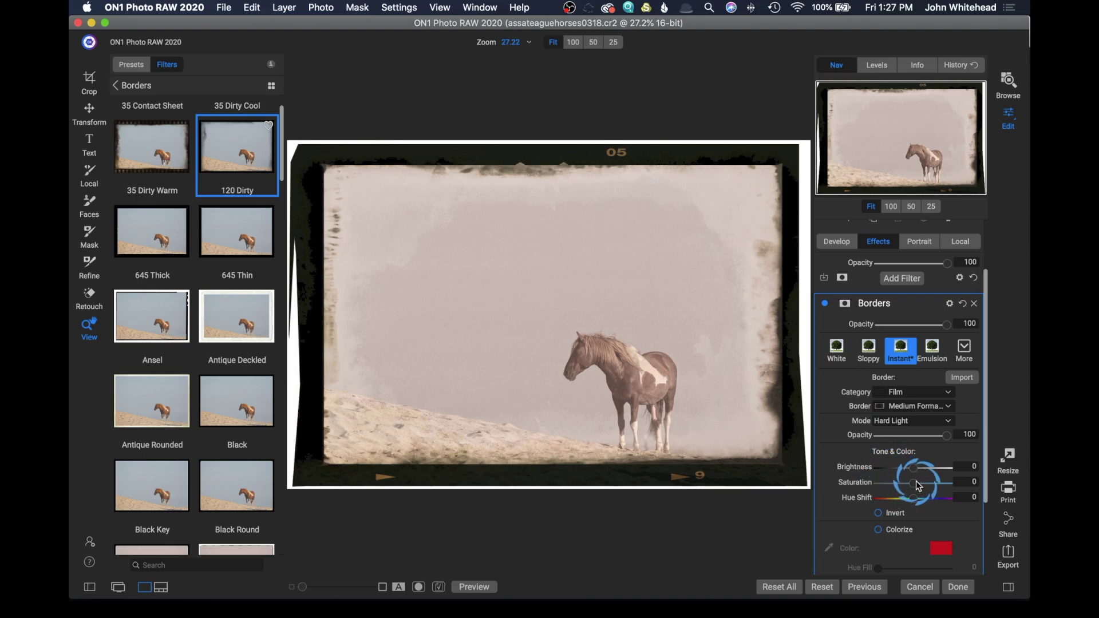
{"action": "scroll", "coordinate": [926, 504], "scroll_direction": "down", "scroll_amount": 1}
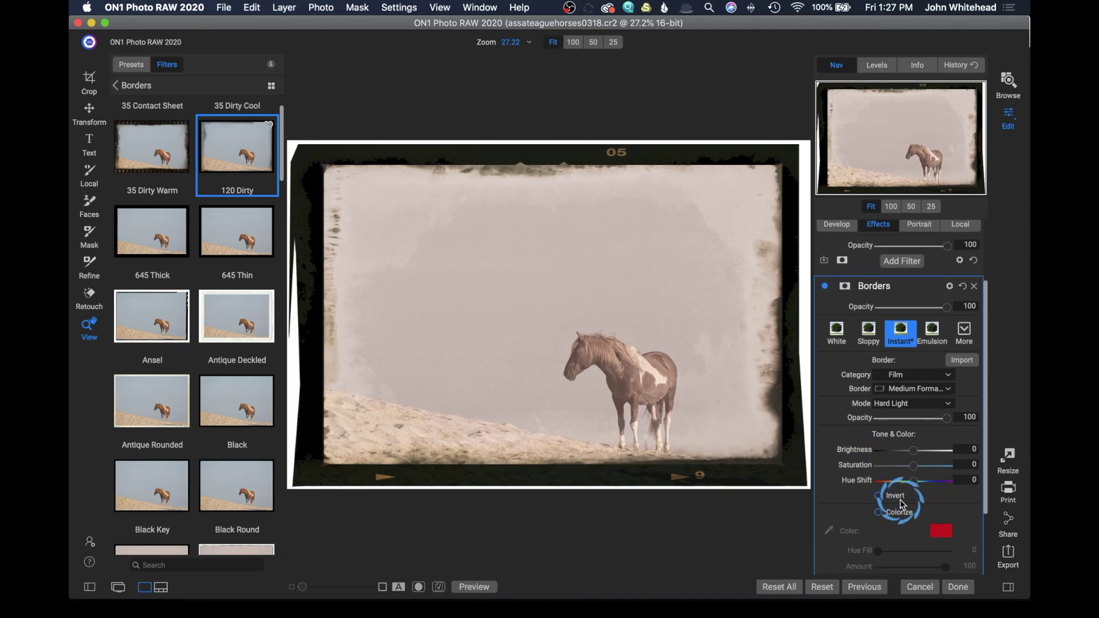
{"action": "scroll", "coordinate": [909, 520], "scroll_direction": "down", "scroll_amount": 4}
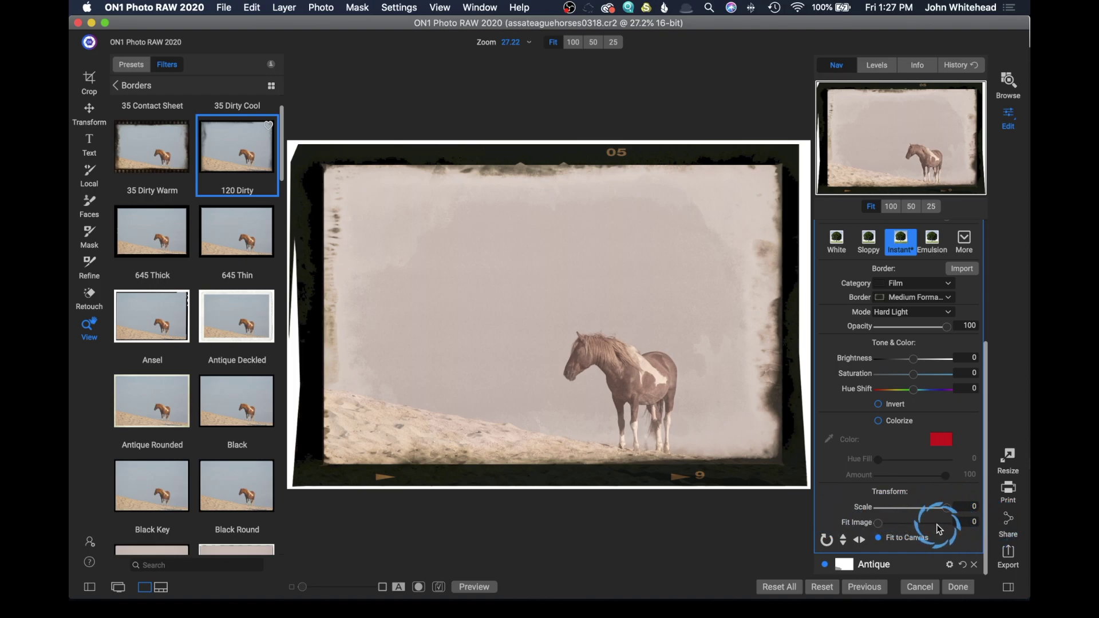
- Scale the dirty film border down slightly, to about -8
{"action": "left_click_drag", "start_coordinate": [949, 513], "coordinate": [917, 524]}
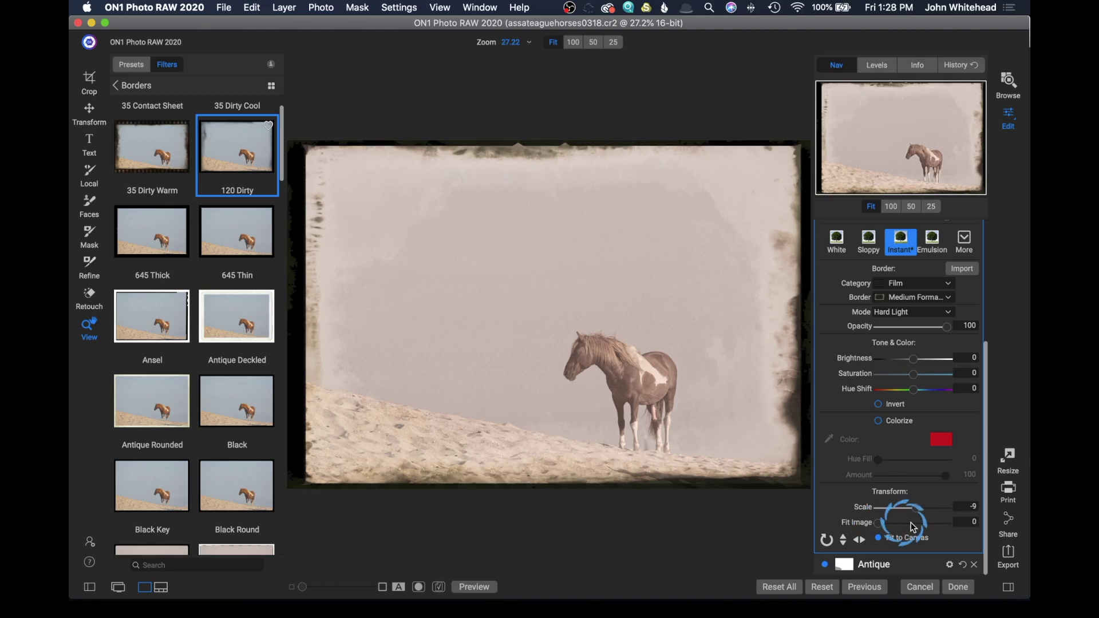
{"action": "left_click_drag", "start_coordinate": [918, 508], "coordinate": [924, 511]}
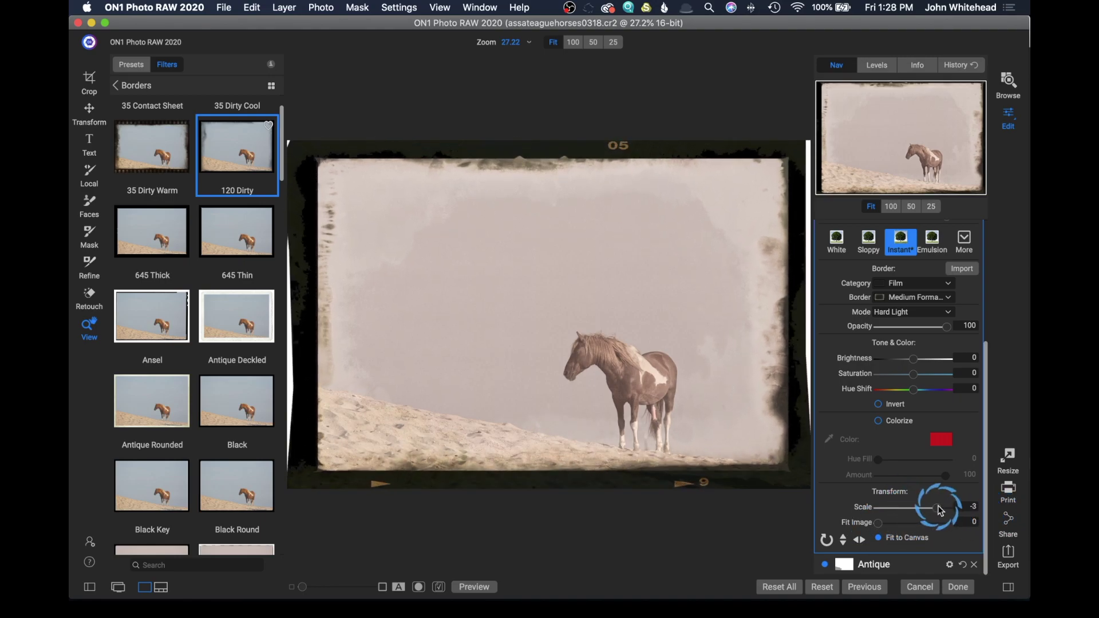
{"action": "mouse_move", "coordinate": [941, 510]}
{"action": "left_mouse_down"}
{"action": "mouse_move", "coordinate": [966, 509]}
{"action": "mouse_move", "coordinate": [926, 508]}
{"action": "left_mouse_up"}
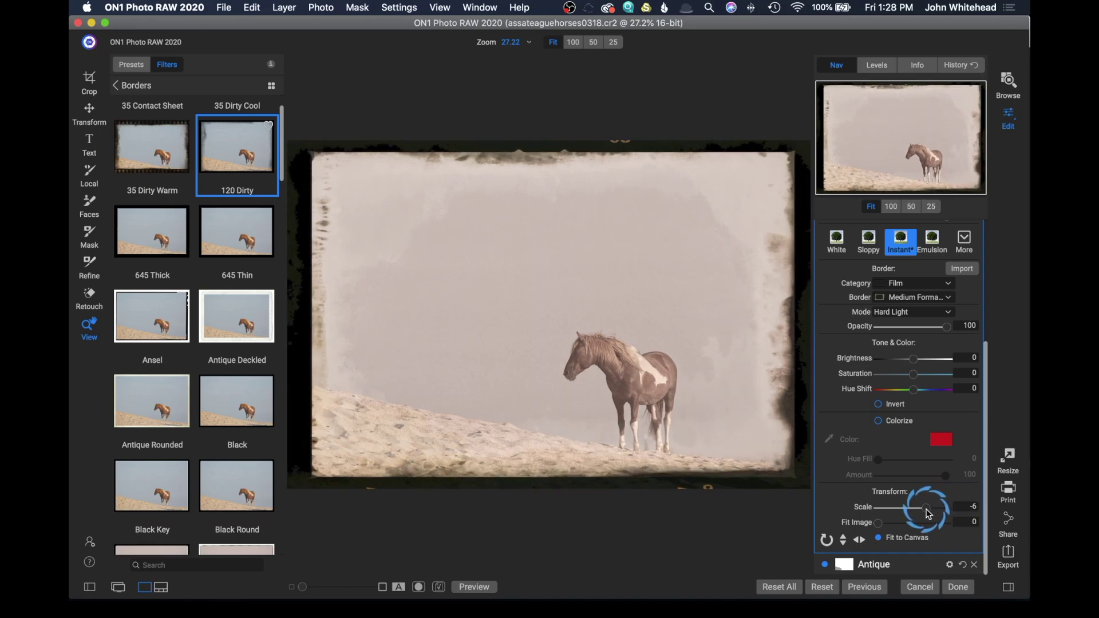
- Rotate the film border, then flip it top-to-bottom and left-to-right
{"action": "left_click", "coordinate": [826, 541]}
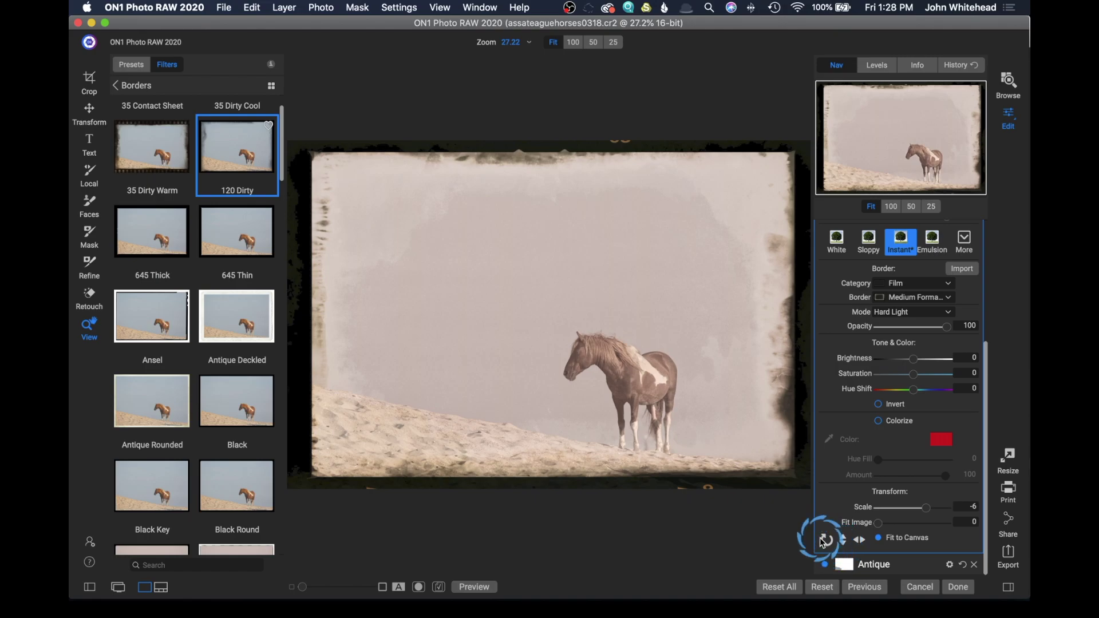
{"action": "left_click", "coordinate": [824, 542]}
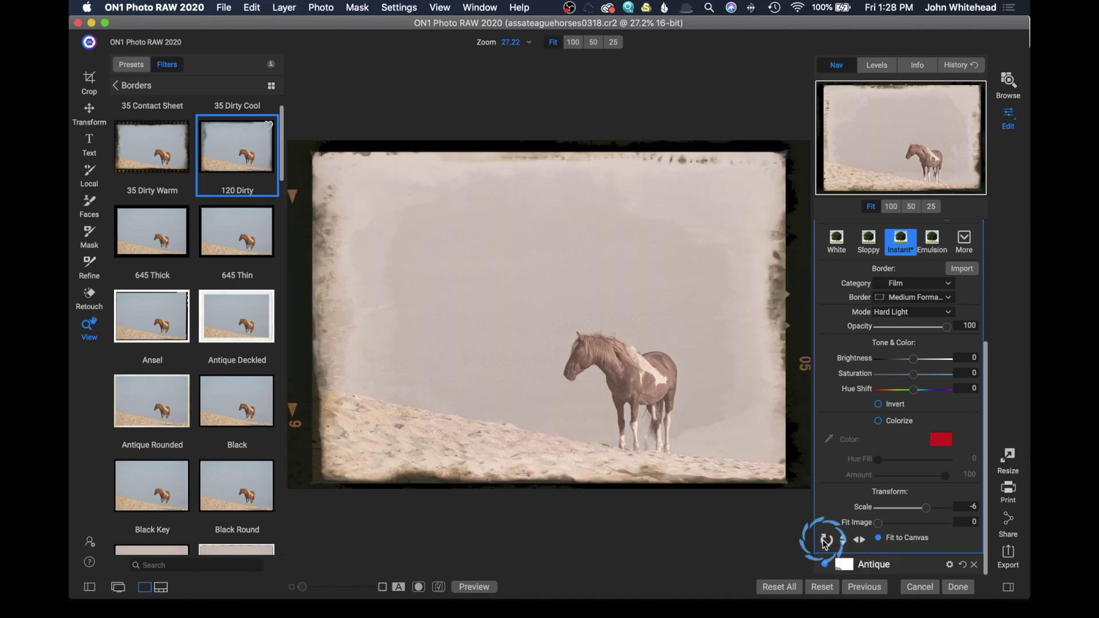
{"action": "left_click", "coordinate": [843, 541]}
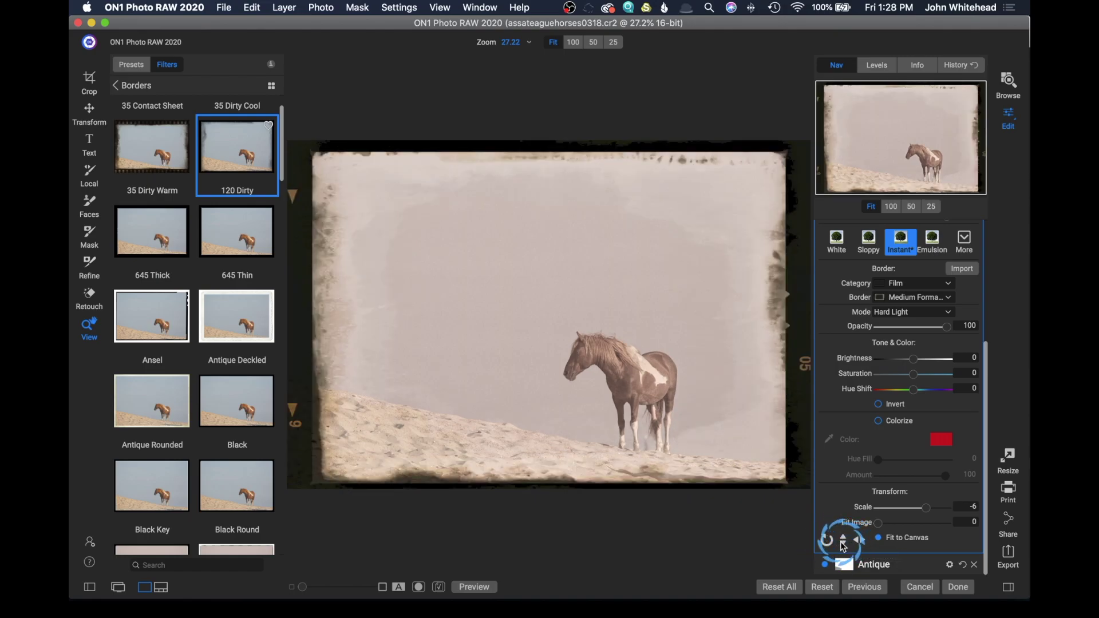
{"action": "left_click", "coordinate": [860, 541]}
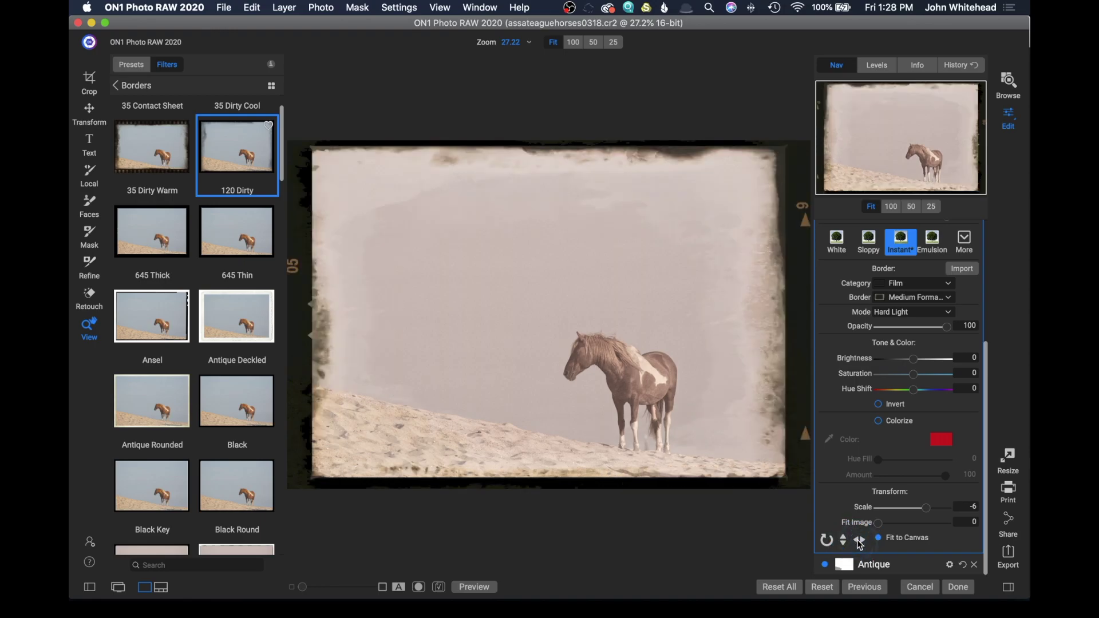
{"action": "left_click", "coordinate": [896, 544]}
{"action": "left_click", "coordinate": [759, 515]}
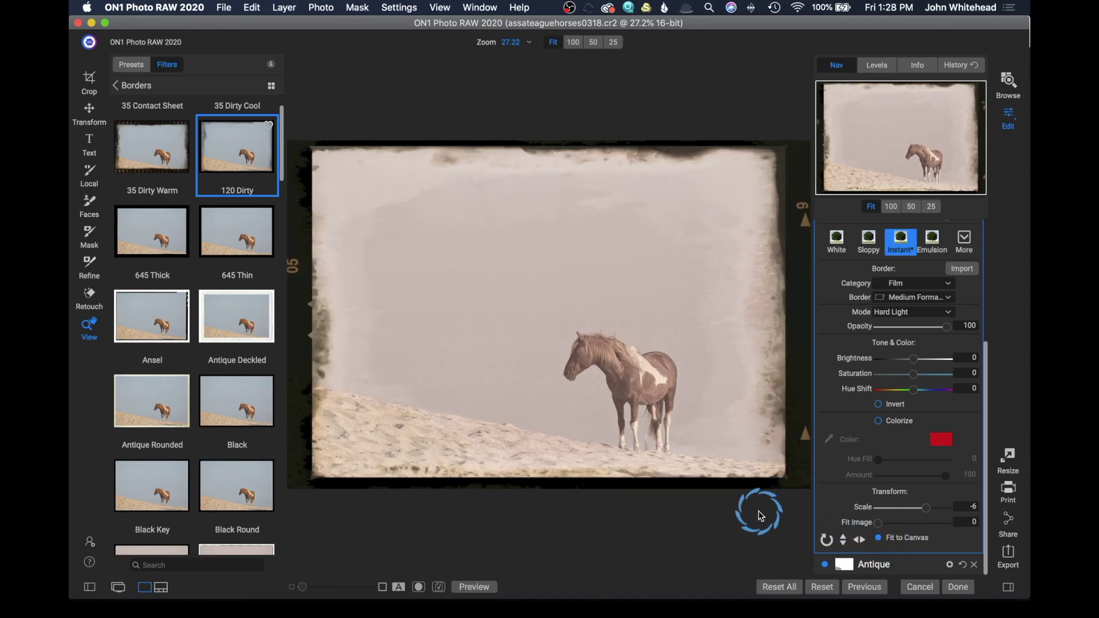
{"action": "left_click", "coordinate": [900, 466]}
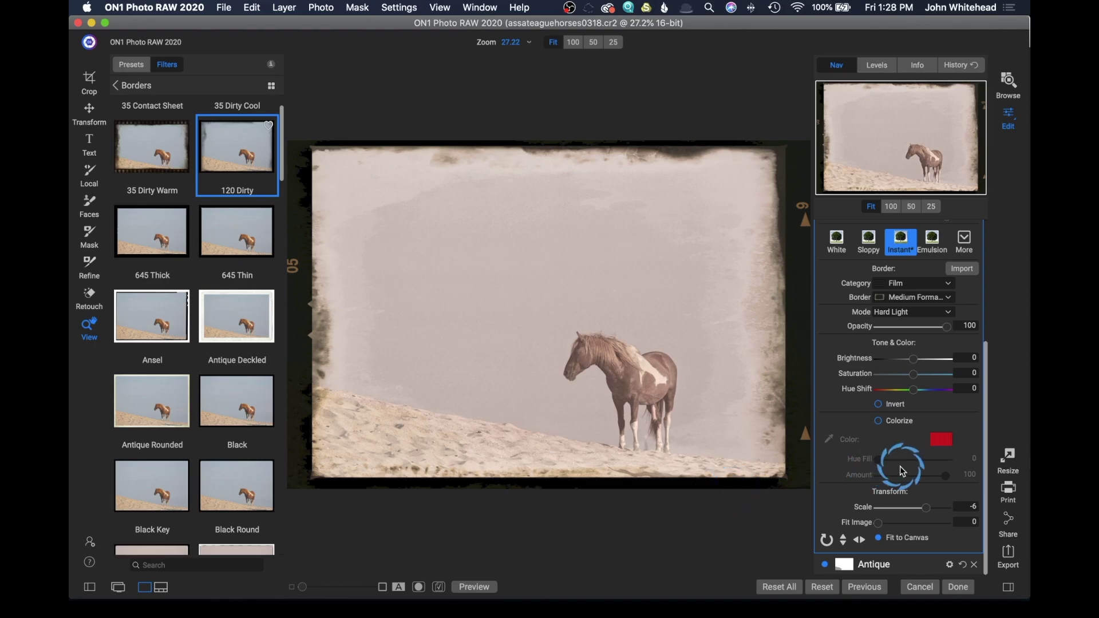
{"action": "scroll", "coordinate": [898, 465], "scroll_direction": "up", "scroll_amount": 5}
{"action": "left_click", "coordinate": [846, 381]}
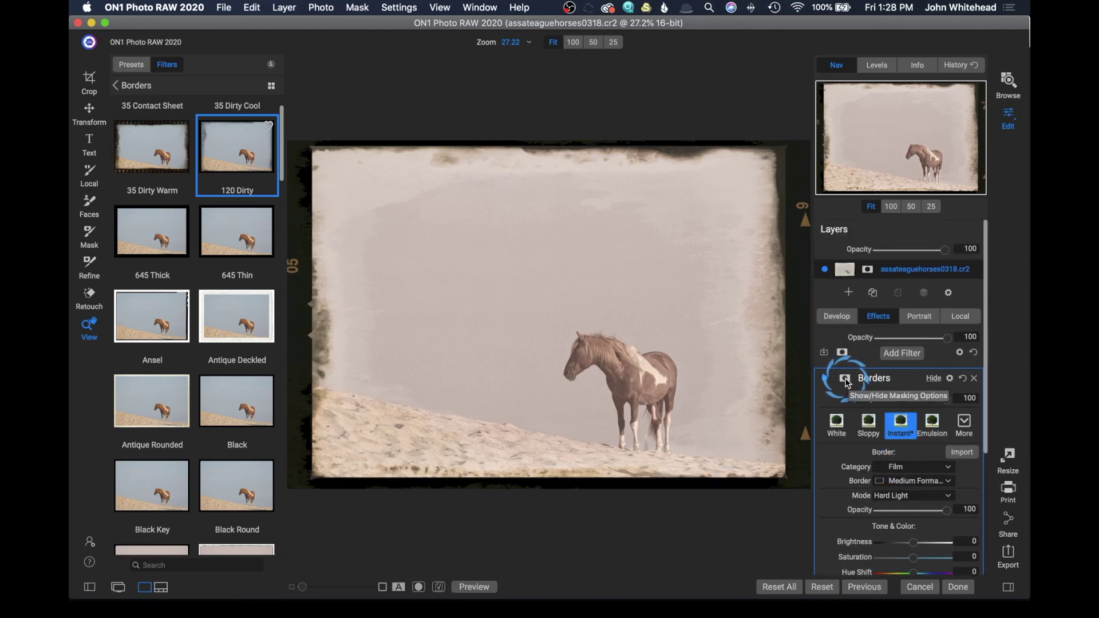
- Activate the mask brush for the Borders filter and collapse its masking options
{"action": "left_click", "coordinate": [839, 430]}
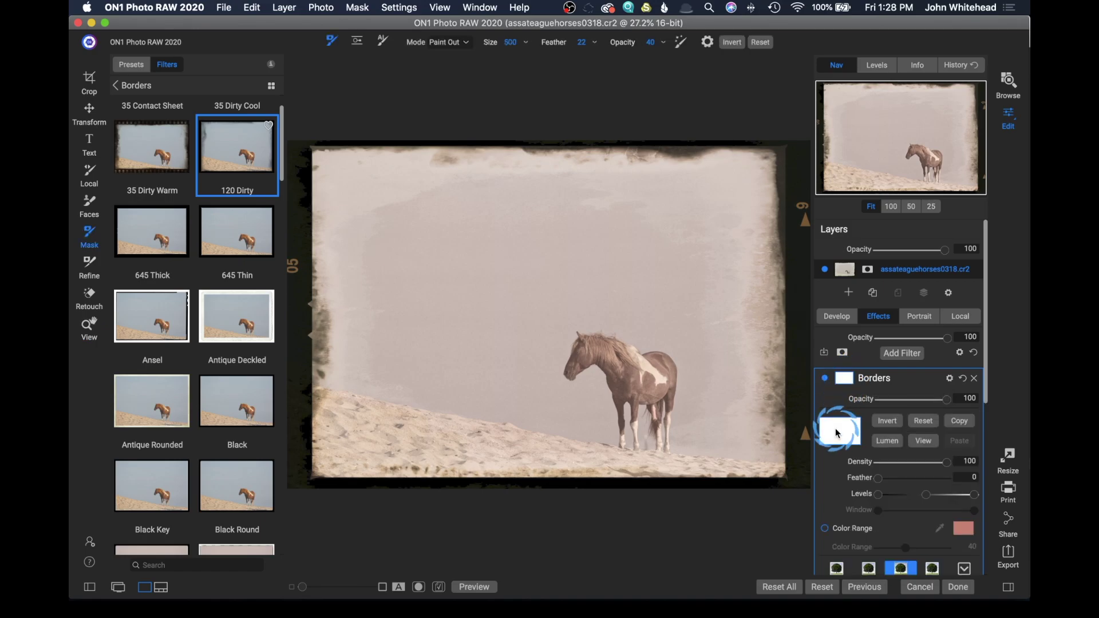
{"action": "left_click", "coordinate": [845, 383]}
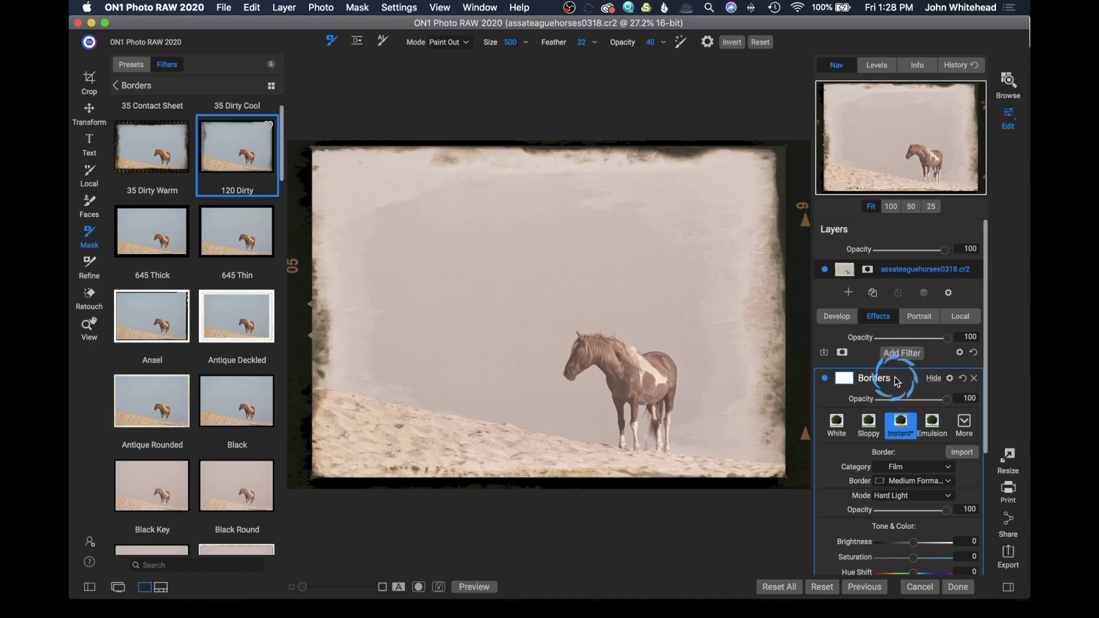
- Apply the border edits with Done, then Reset All to remove the Antique tone and border
{"action": "left_click", "coordinate": [959, 588]}
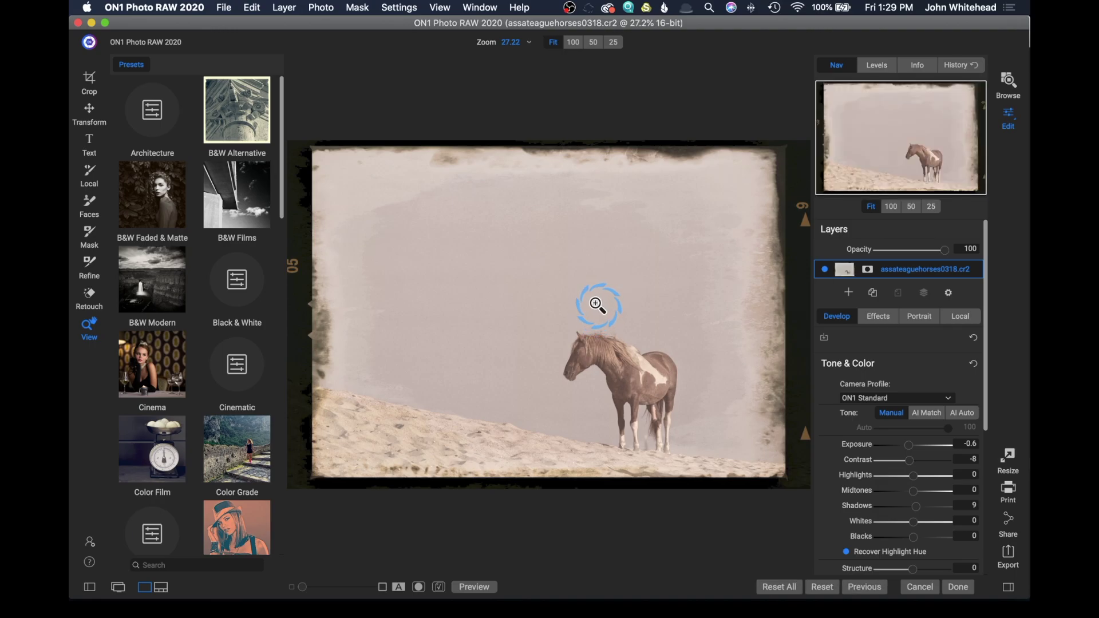
{"action": "left_click", "coordinate": [780, 588]}
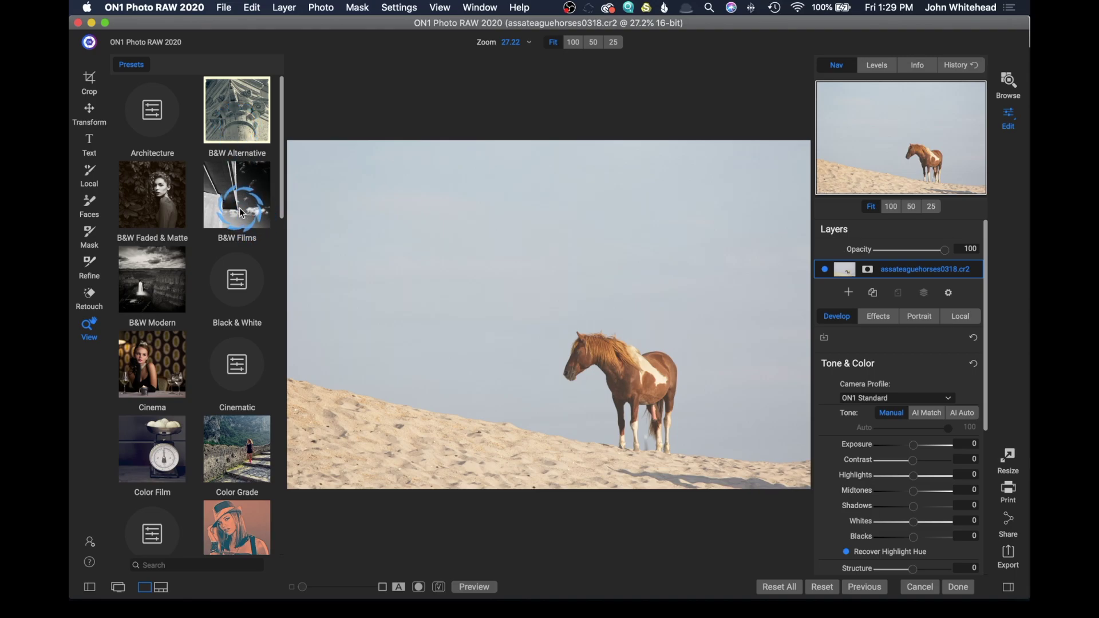
- Browse the B&W Modern presets in full-screen preview and apply preset B21 to the horse photo
{"action": "left_click", "coordinate": [153, 279]}
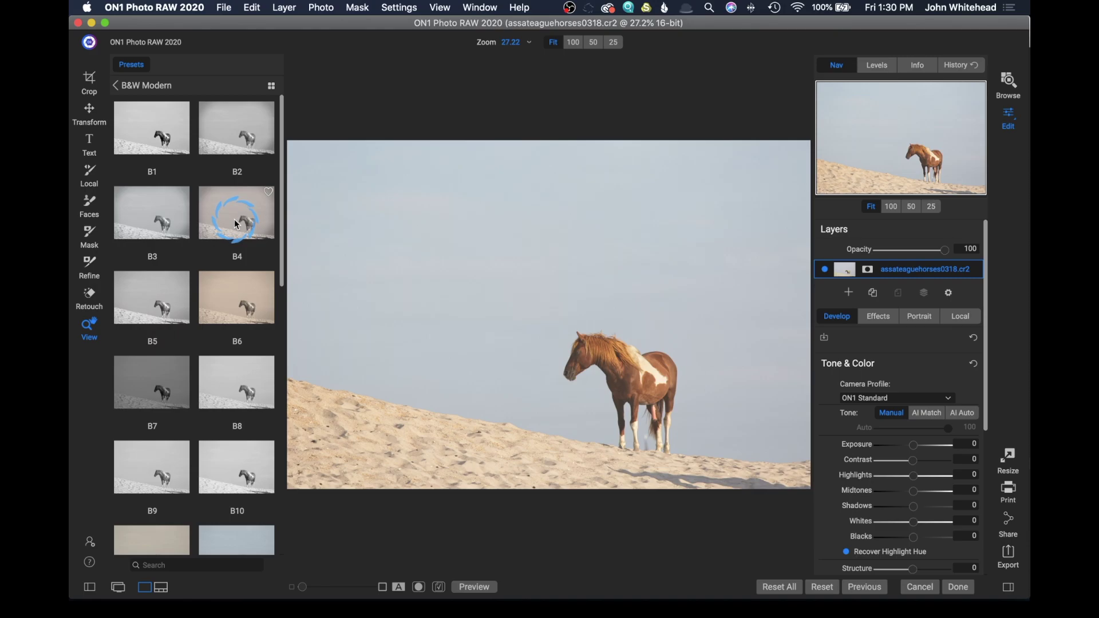
{"action": "left_click", "coordinate": [271, 88]}
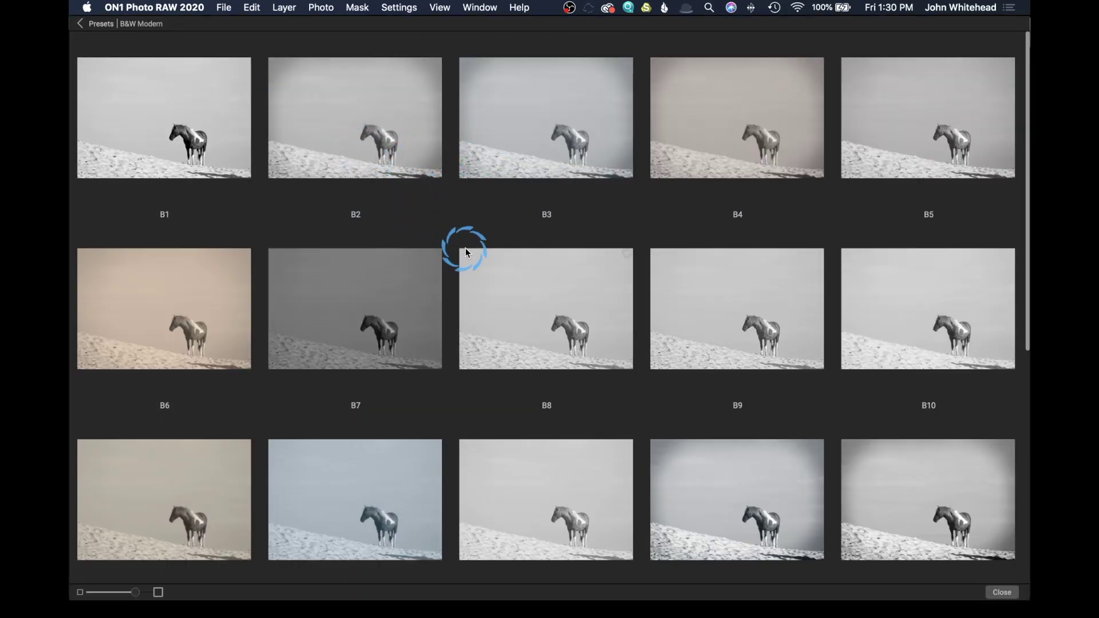
{"action": "scroll", "coordinate": [466, 249], "scroll_direction": "down", "scroll_amount": 1}
{"action": "scroll", "coordinate": [465, 253], "scroll_direction": "down", "scroll_amount": 2}
{"action": "scroll", "coordinate": [467, 253], "scroll_direction": "down", "scroll_amount": 5}
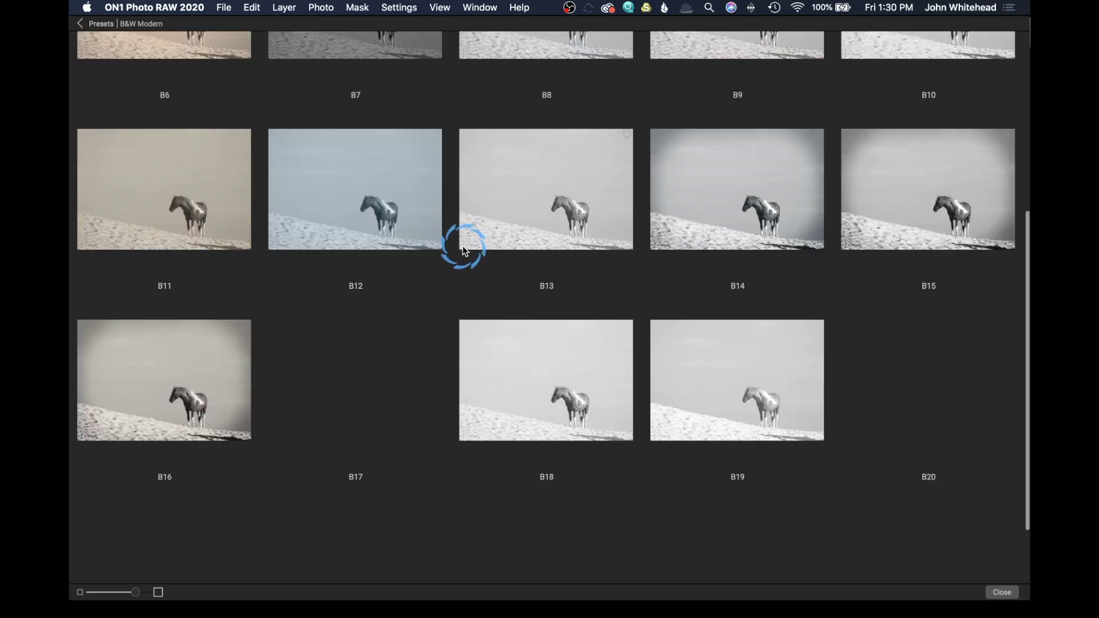
{"action": "scroll", "coordinate": [463, 250], "scroll_direction": "down", "scroll_amount": 2}
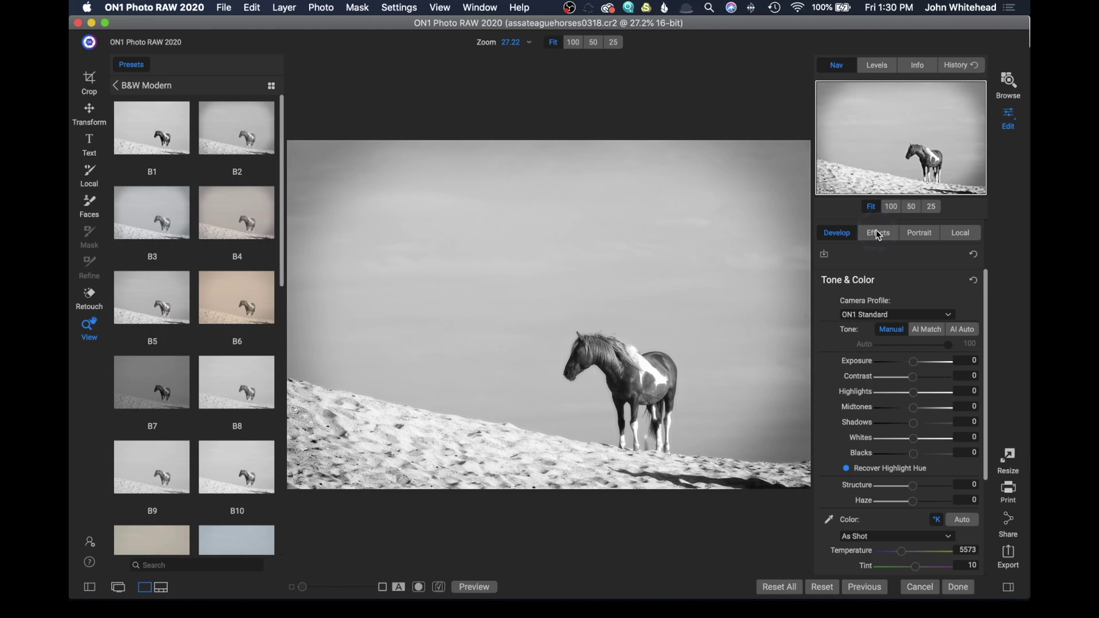
- Lower the Vignette filter opacity from 88 to 74, then expand the Tone Enhancer and Black & White filters
{"action": "left_click", "coordinate": [876, 230]}
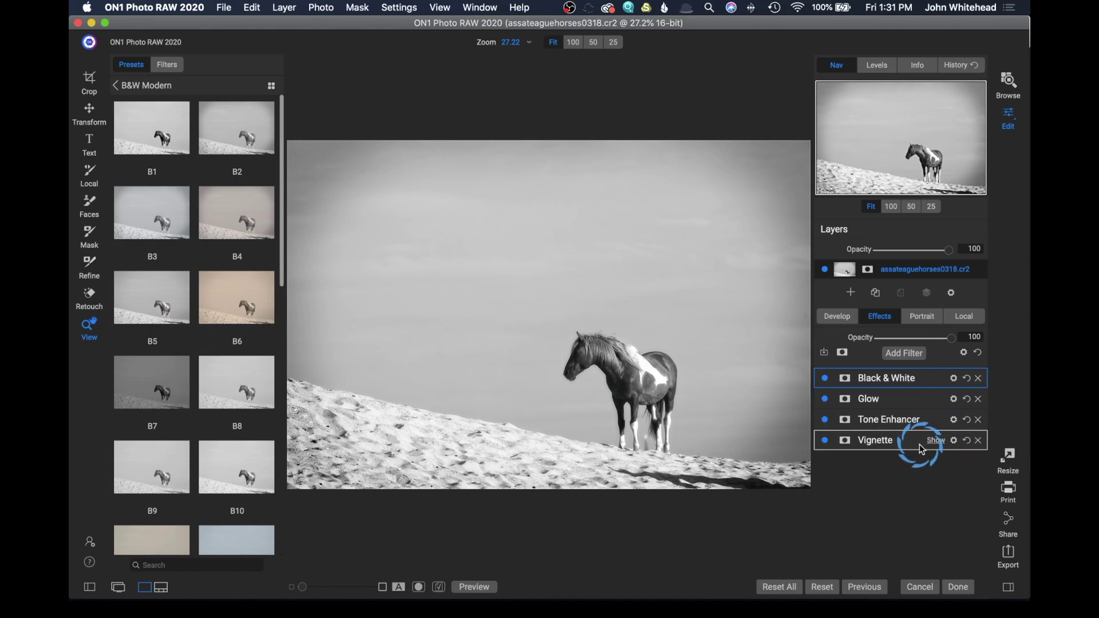
{"action": "left_click", "coordinate": [936, 441]}
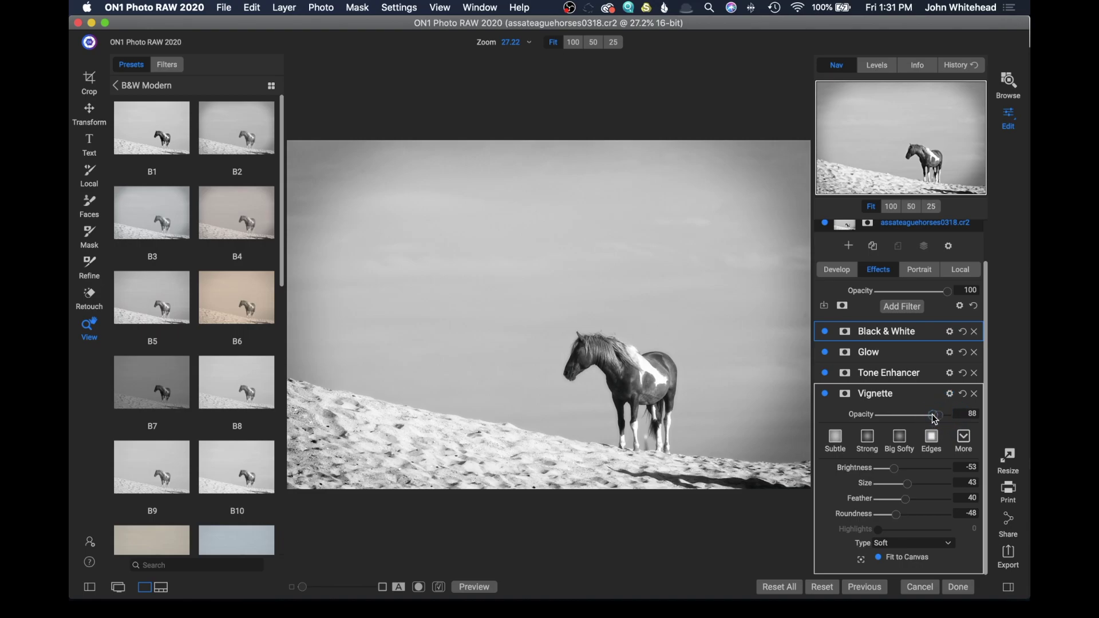
{"action": "left_click_drag", "start_coordinate": [932, 415], "coordinate": [928, 416]}
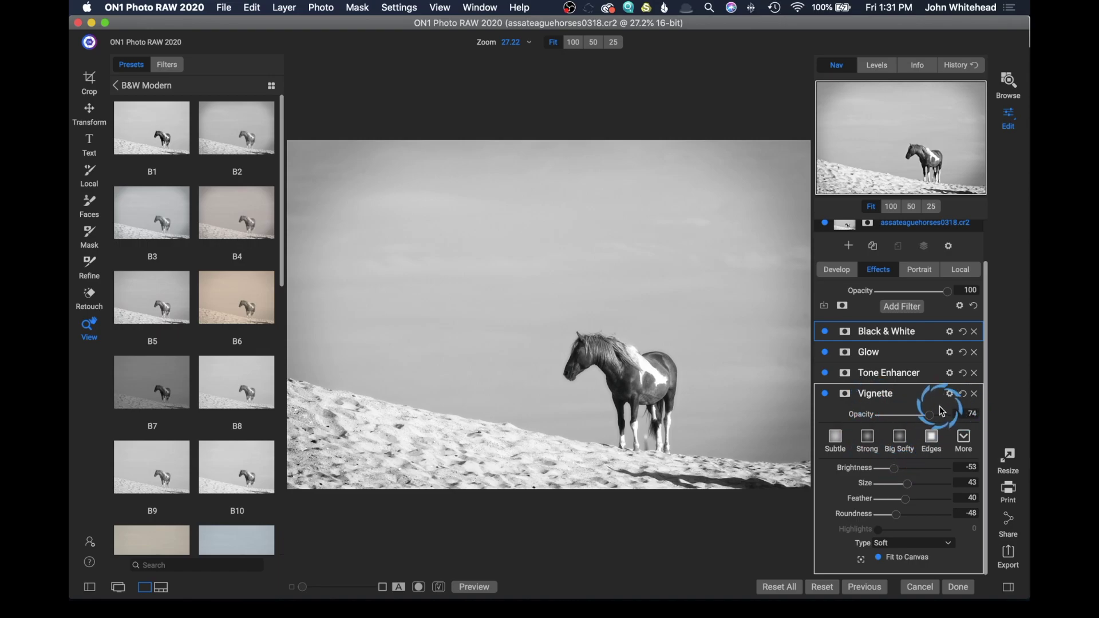
{"action": "left_click", "coordinate": [938, 373]}
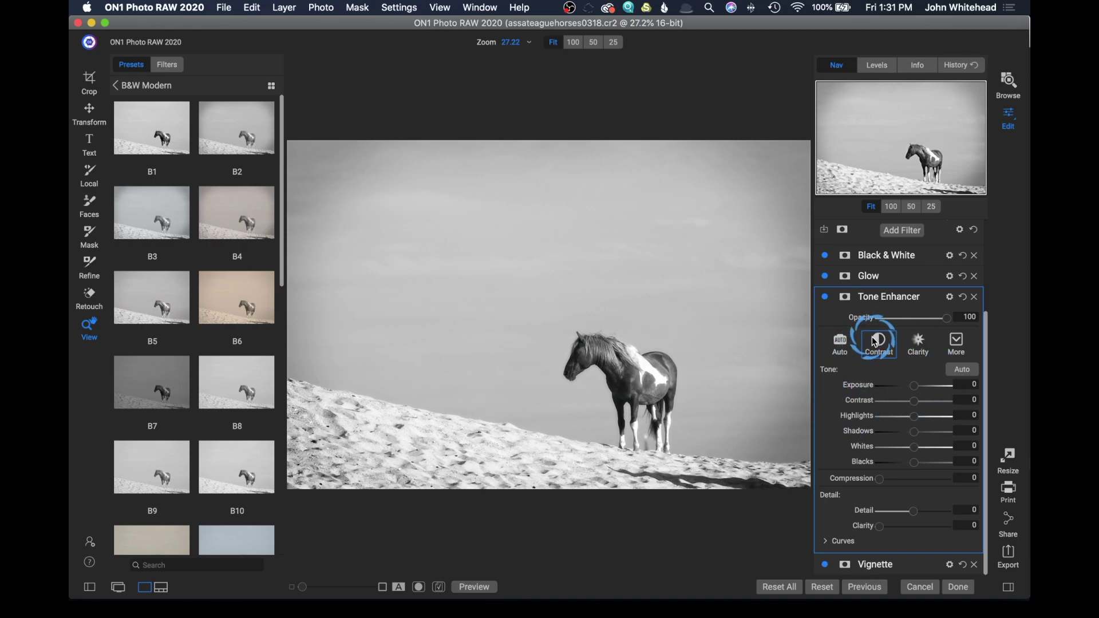
{"action": "left_click", "coordinate": [932, 256]}
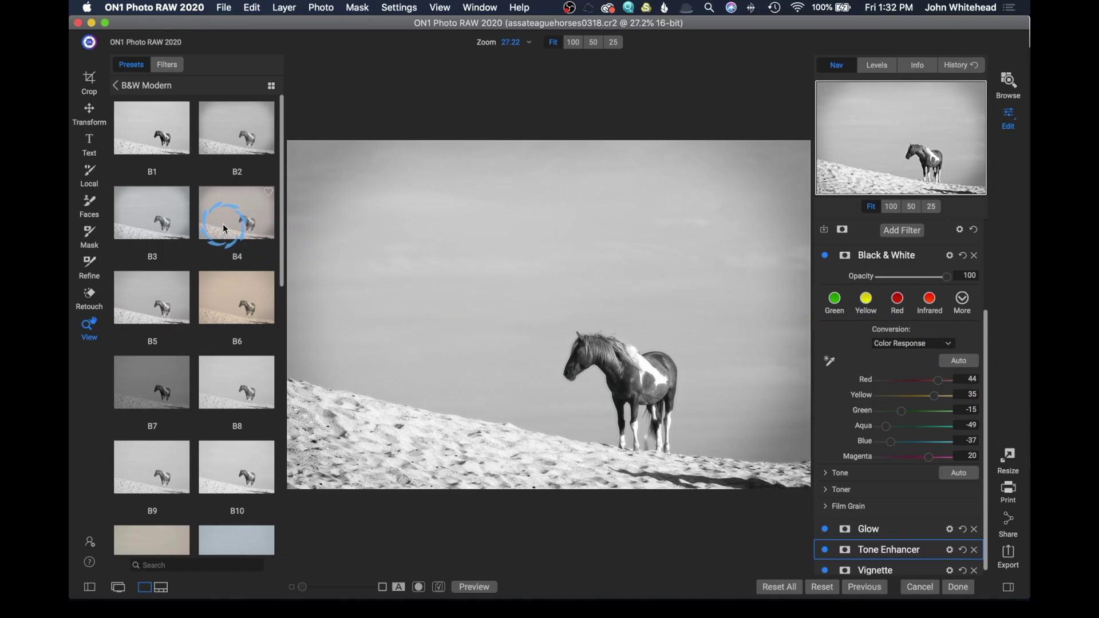
- Mark preset B4 as a favorite and check that the Favorites preset group lists it
{"action": "left_click", "coordinate": [269, 193]}
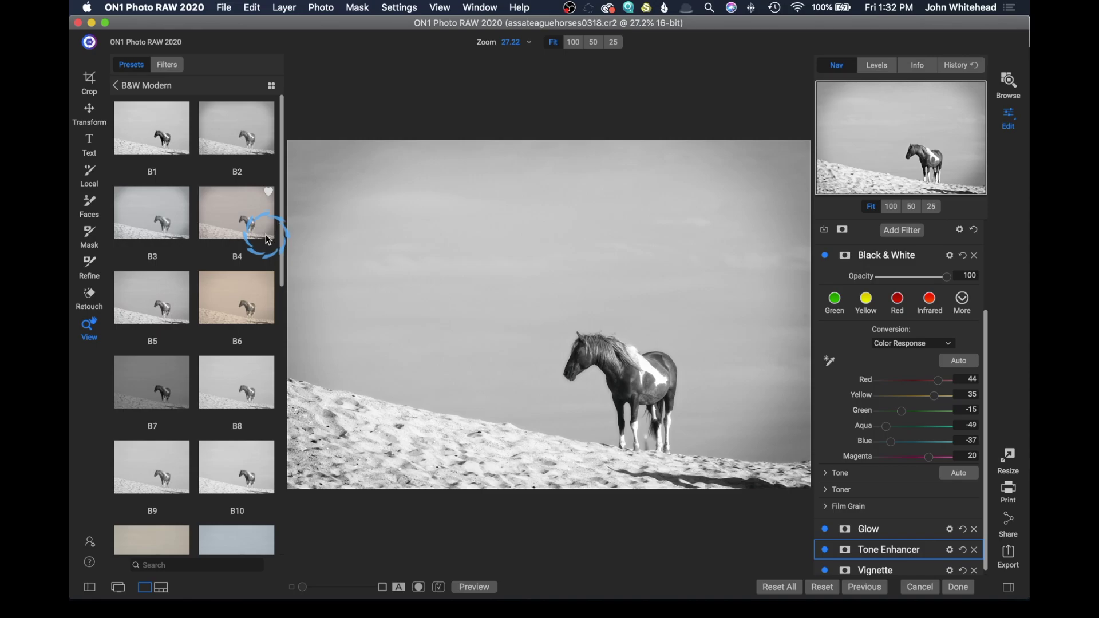
{"action": "left_click", "coordinate": [118, 89]}
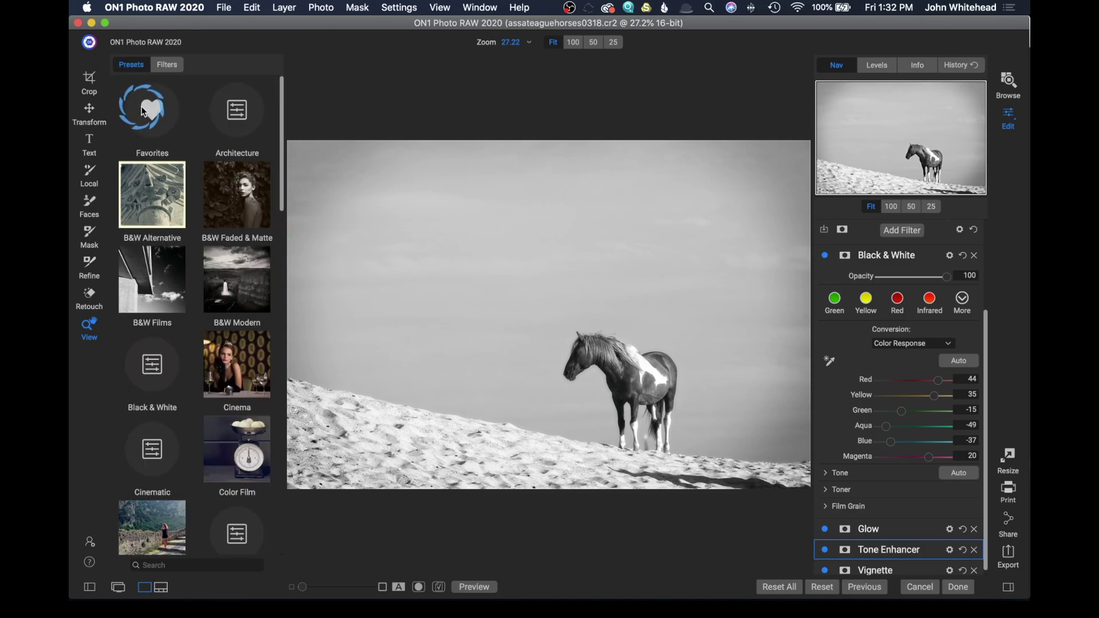
{"action": "left_click", "coordinate": [146, 114]}
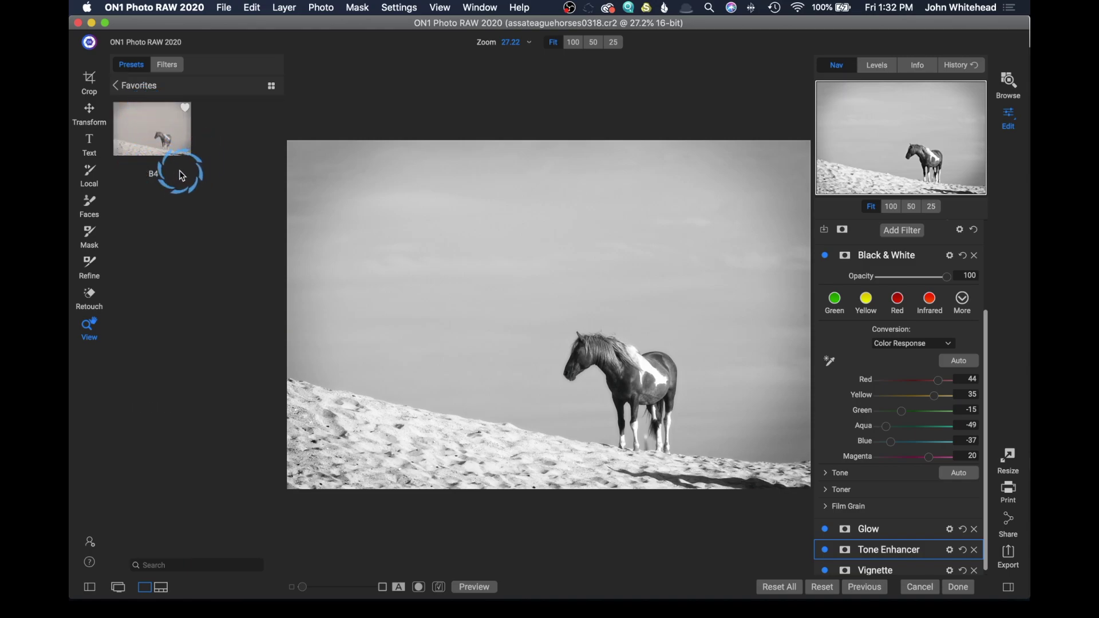
{"action": "left_click", "coordinate": [161, 155]}
{"action": "left_click", "coordinate": [156, 137]}
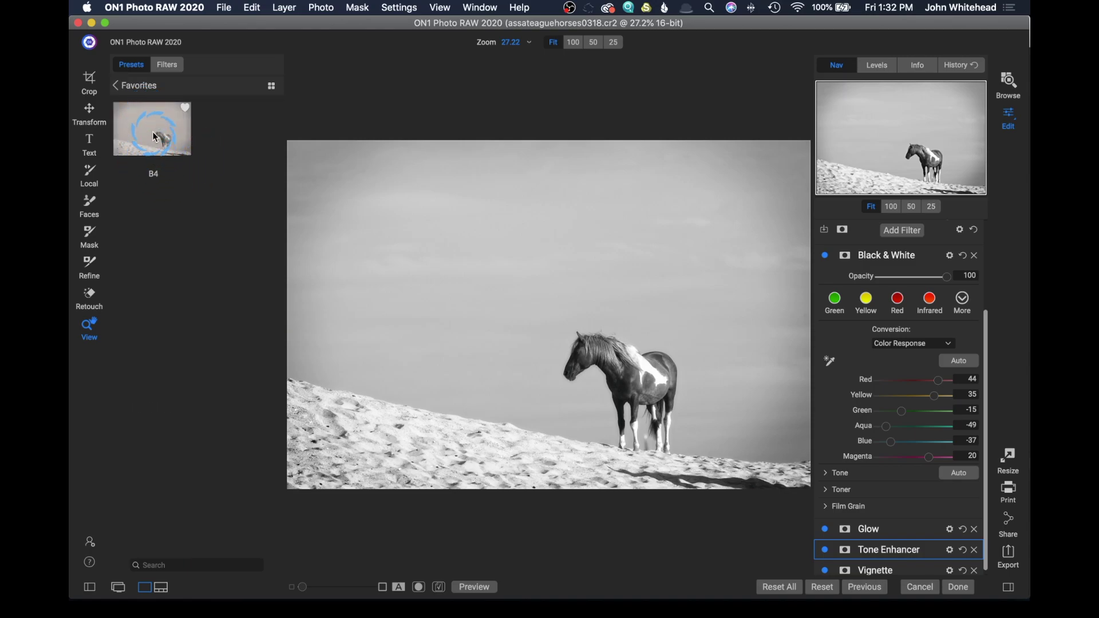
{"action": "left_click", "coordinate": [173, 133]}
- Recheck that Favorites holds only B4, then switch the browser to the filter categories
{"action": "left_click", "coordinate": [160, 67]}
{"action": "left_click", "coordinate": [166, 73]}
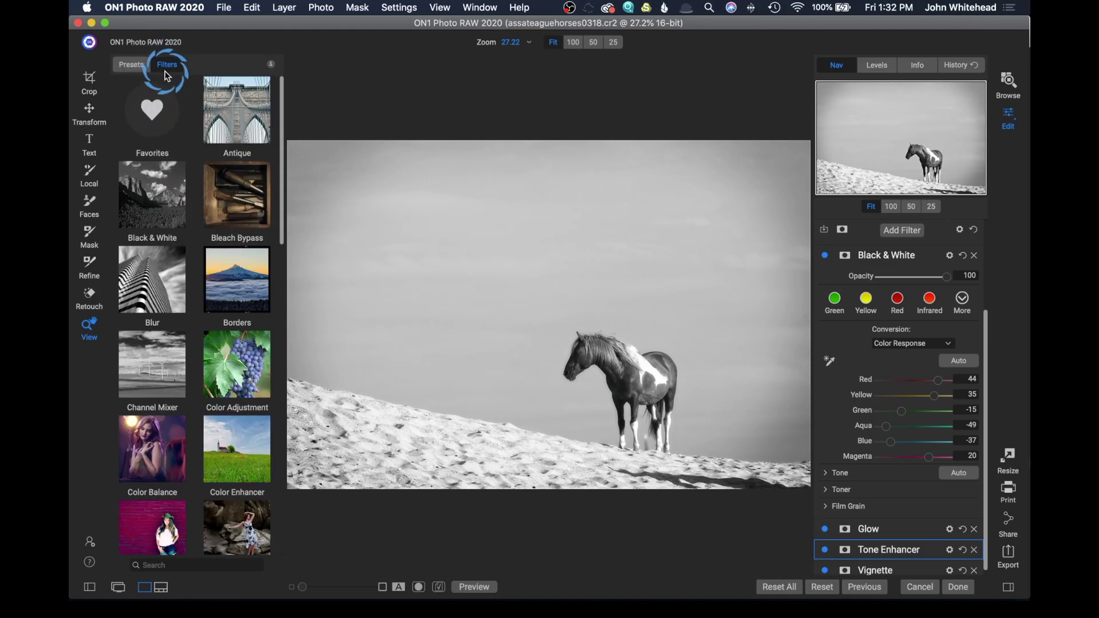
{"action": "left_click", "coordinate": [131, 65]}
{"action": "left_click", "coordinate": [138, 87]}
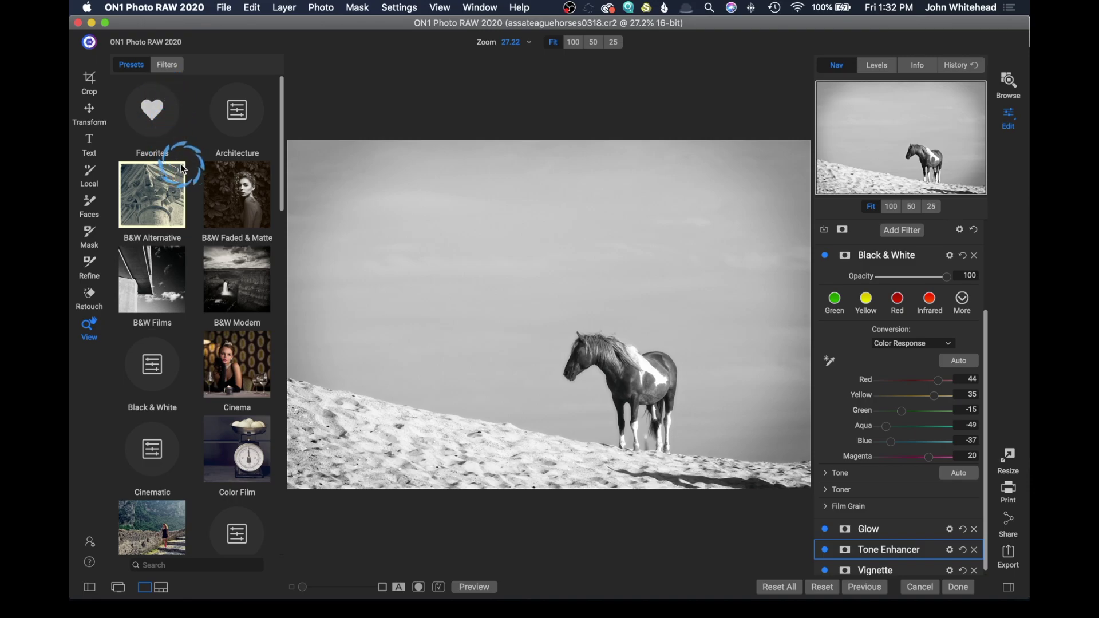
{"action": "left_click", "coordinate": [175, 199]}
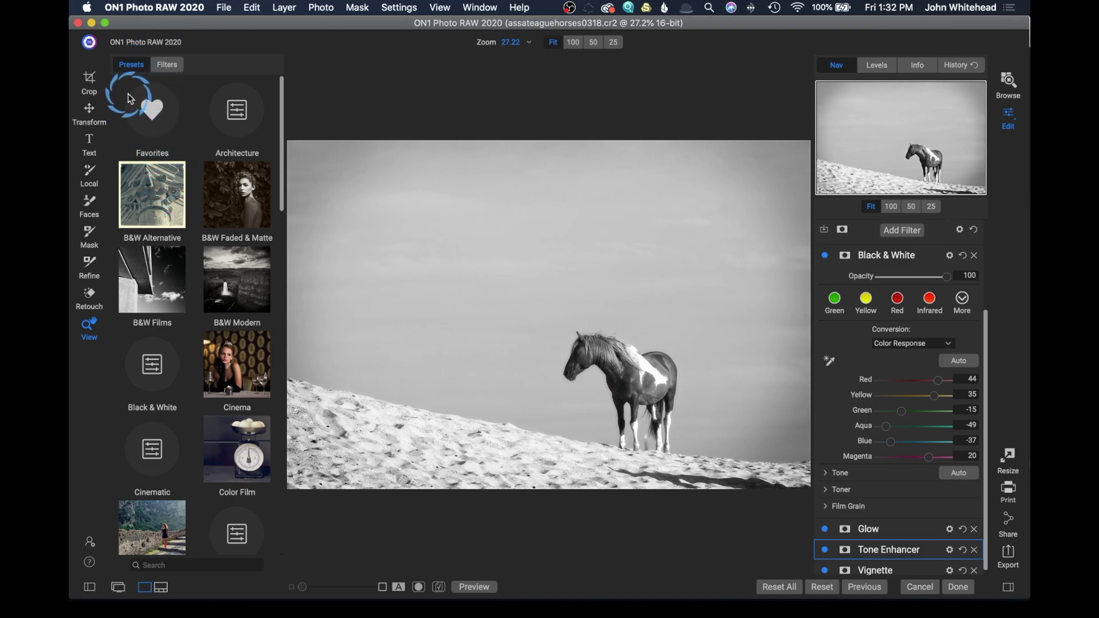
{"action": "left_click", "coordinate": [152, 114]}
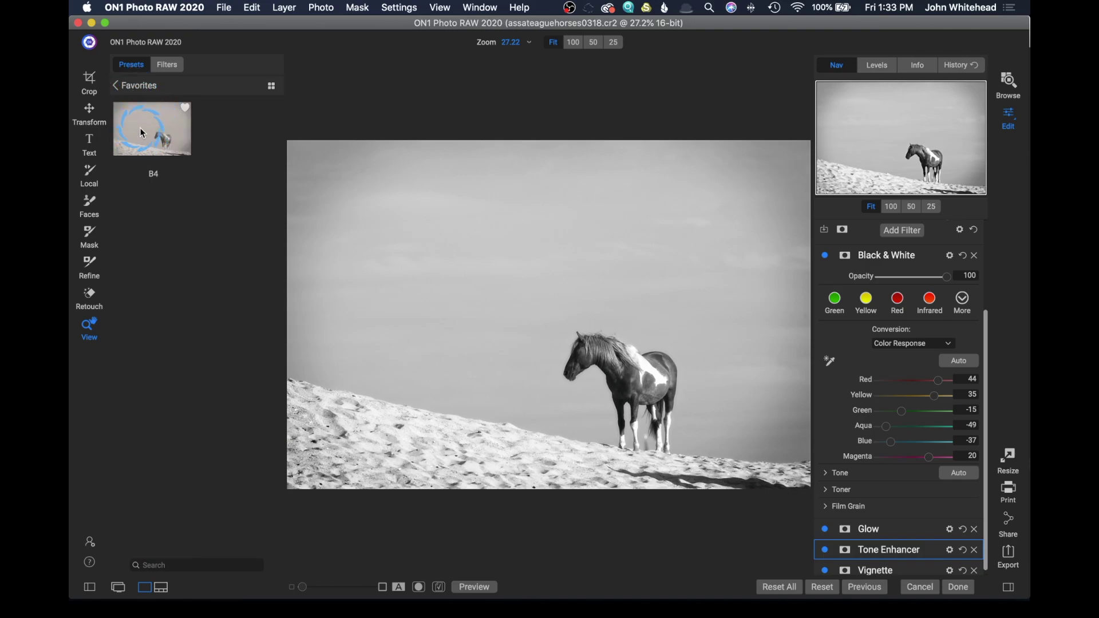
{"action": "left_click", "coordinate": [165, 65]}
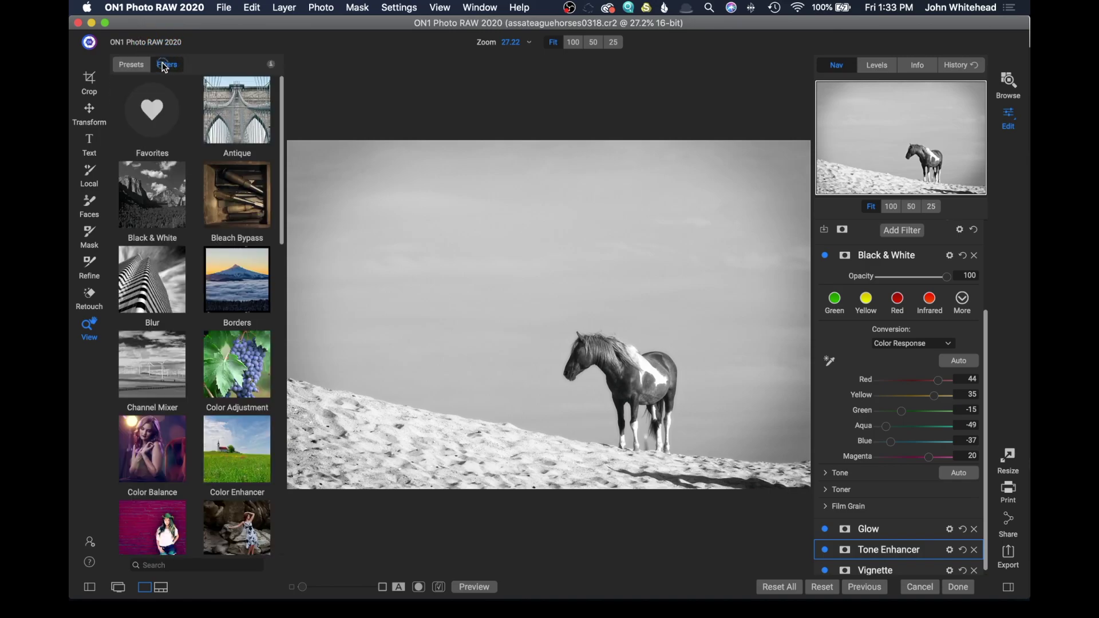
- Open the Favorites filter group listing Big Softy, Soft and Thin Mint
{"action": "left_click", "coordinate": [142, 122]}
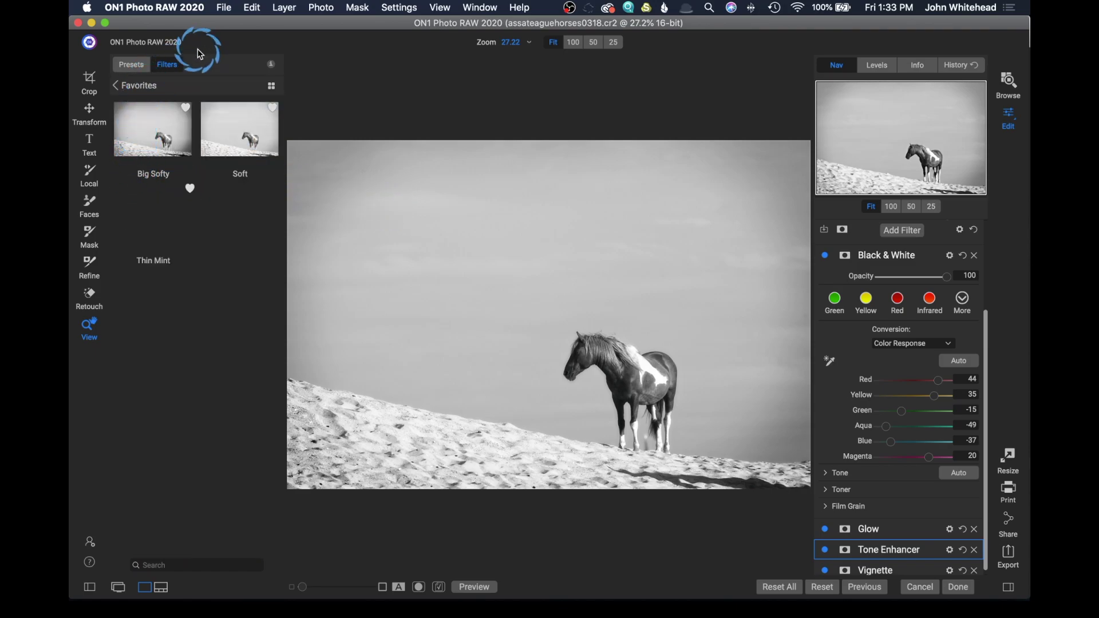